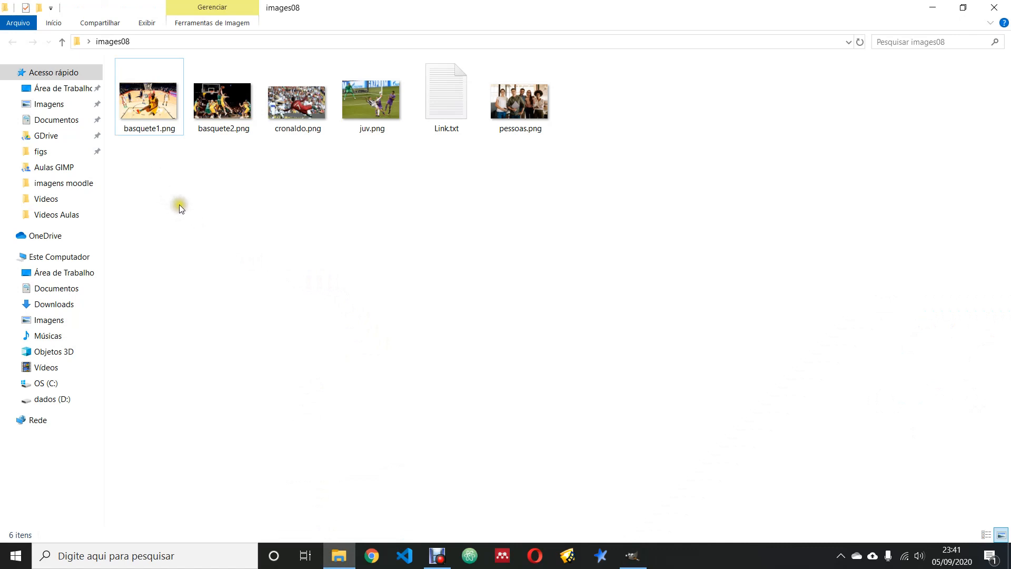
left_click_drag(141, 153, 403, 62)
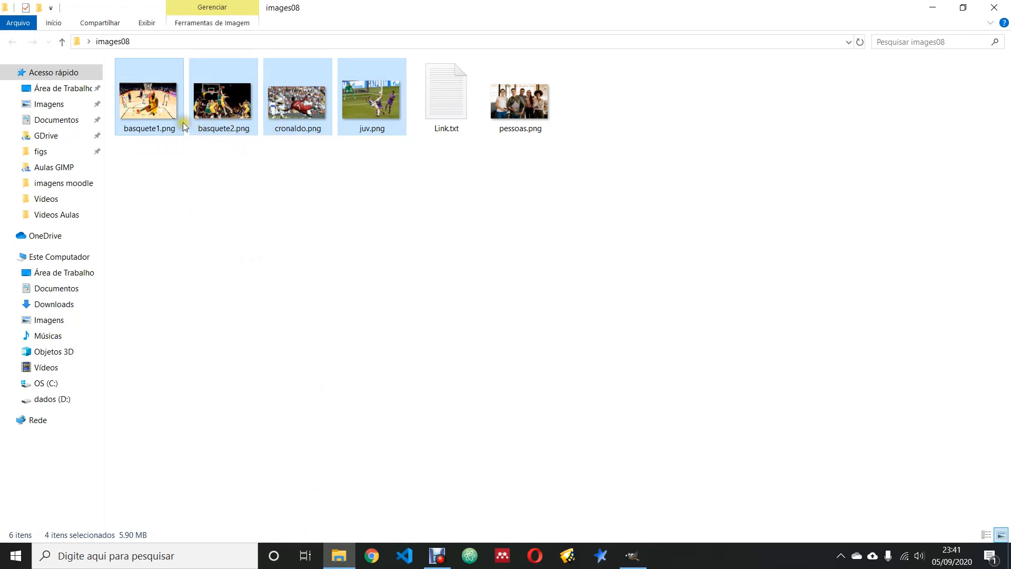
left_click(232, 174)
left_click(148, 114)
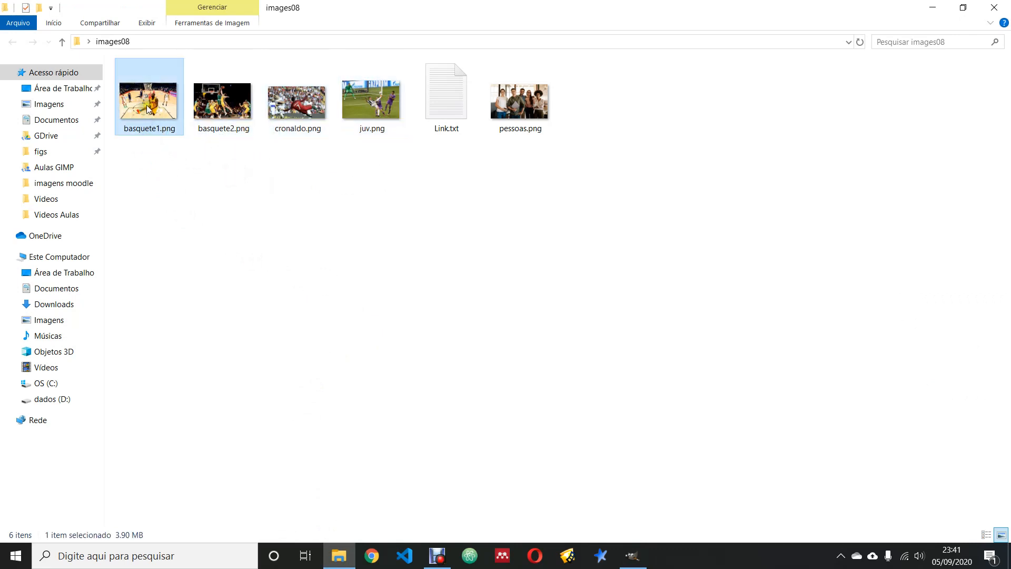
mouse_move(158, 124)
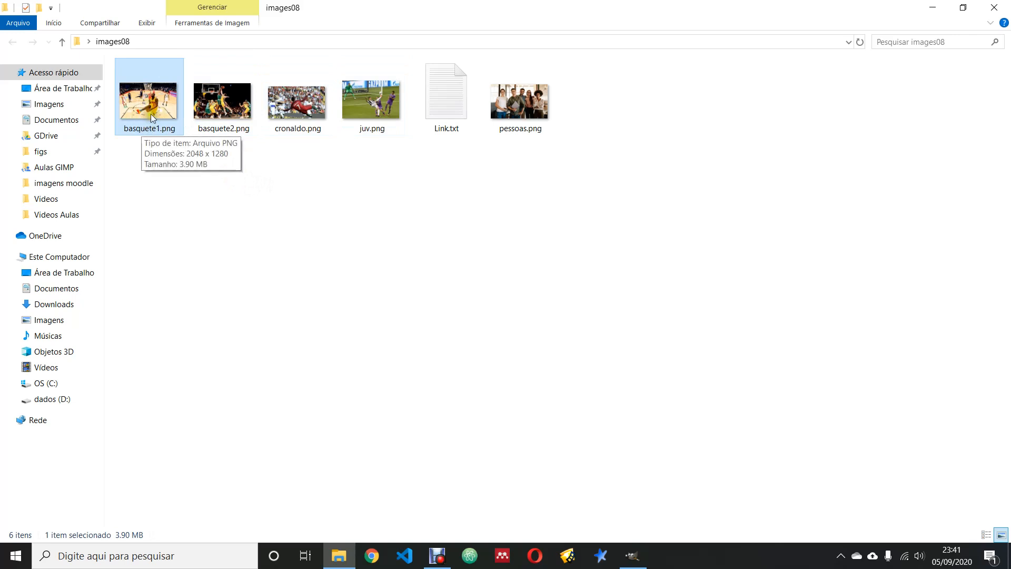
left_click(295, 149)
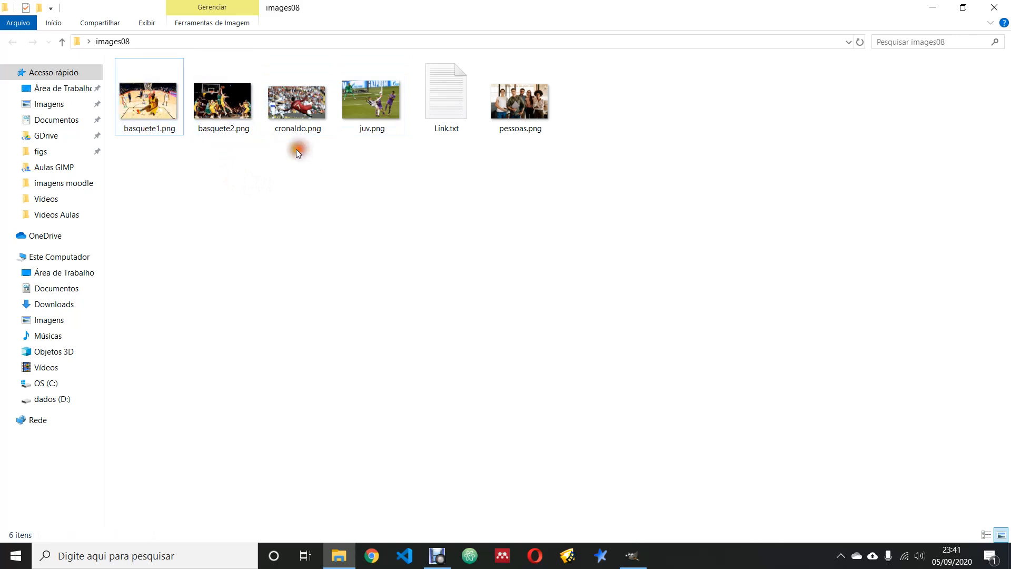
left_click(537, 95)
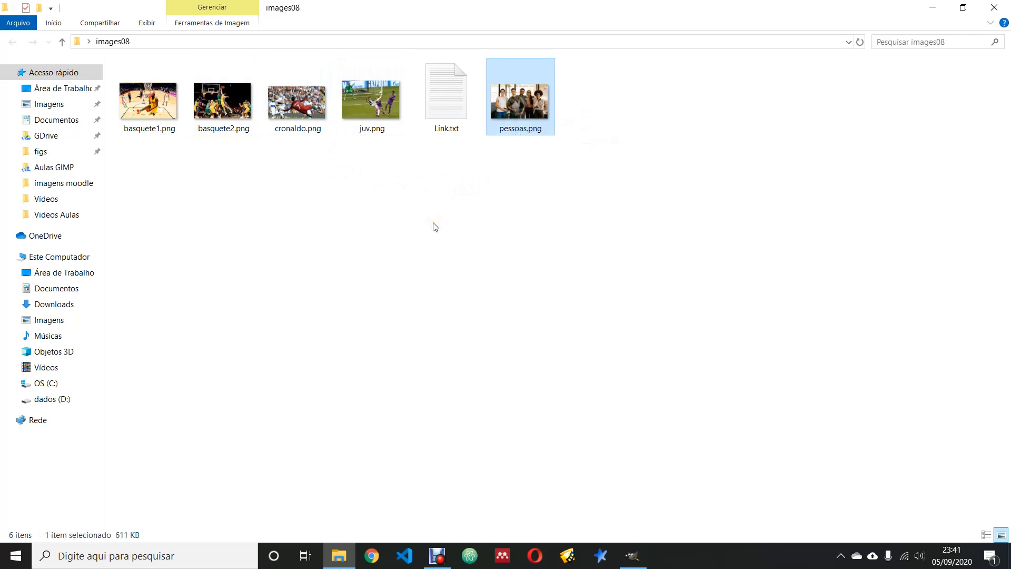
left_click(437, 227)
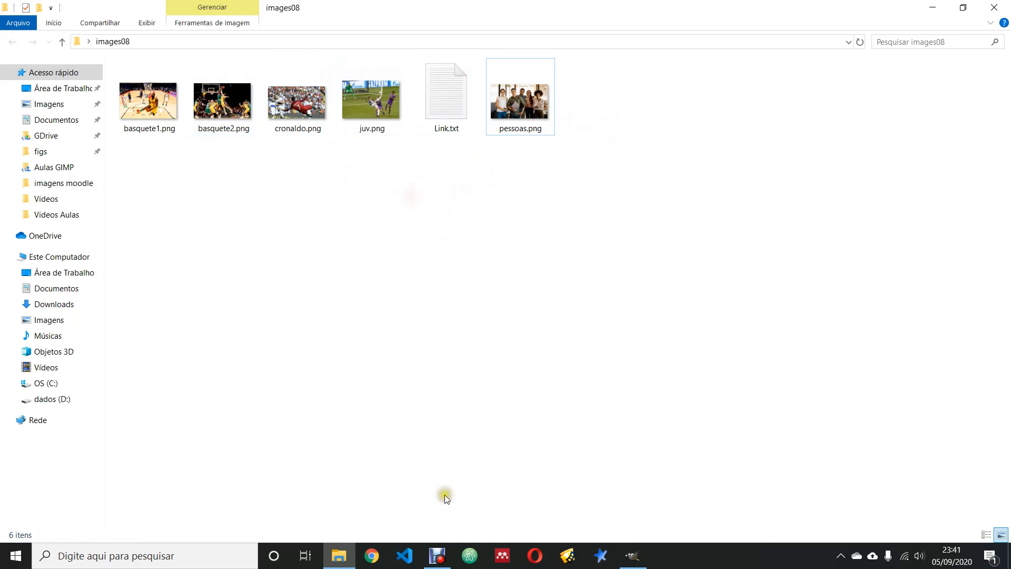
- Switch to GIMP and open basquete1.png from the images08 folder on the Desktop
left_click(635, 556)
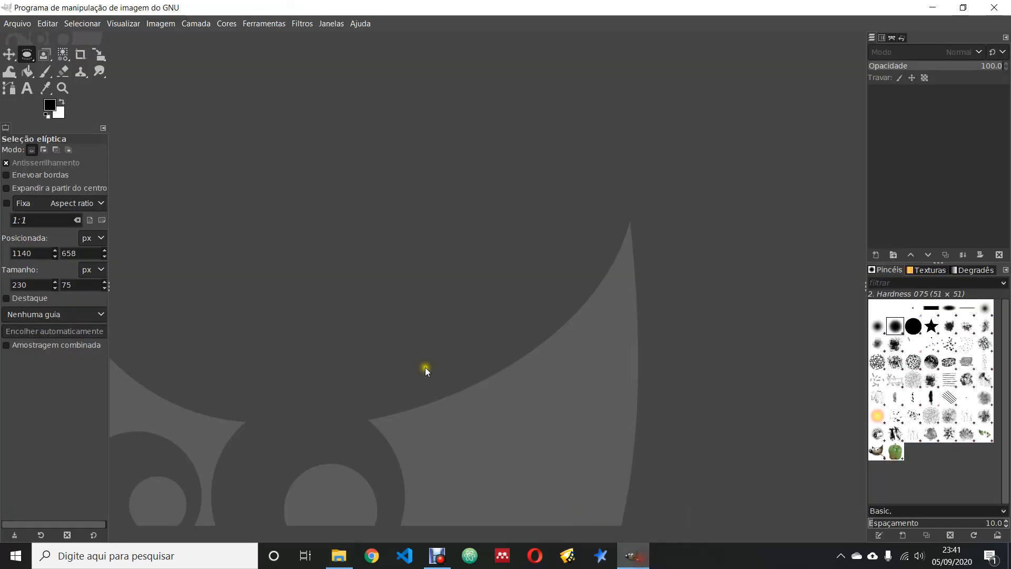
left_click(16, 24)
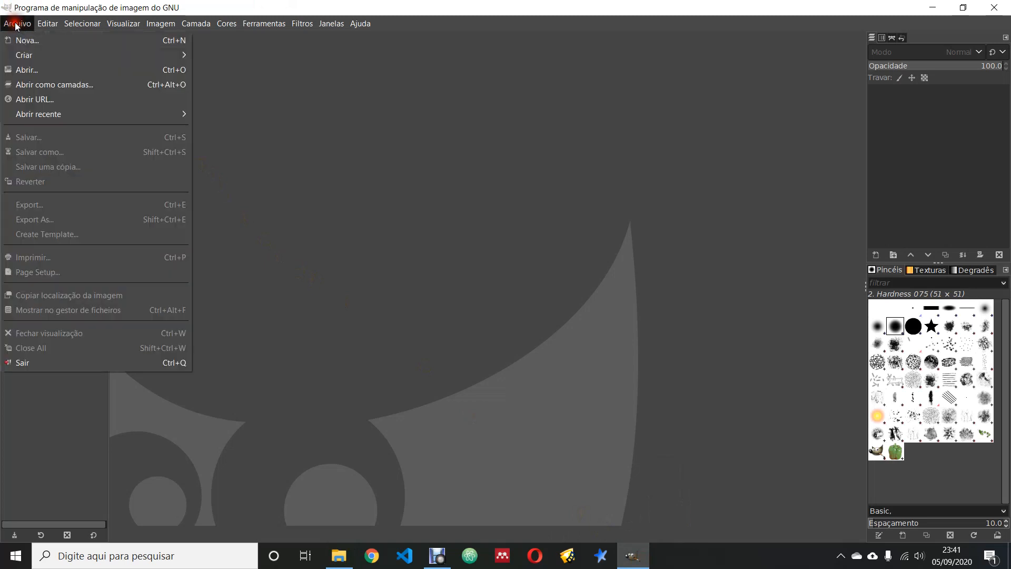
left_click(21, 68)
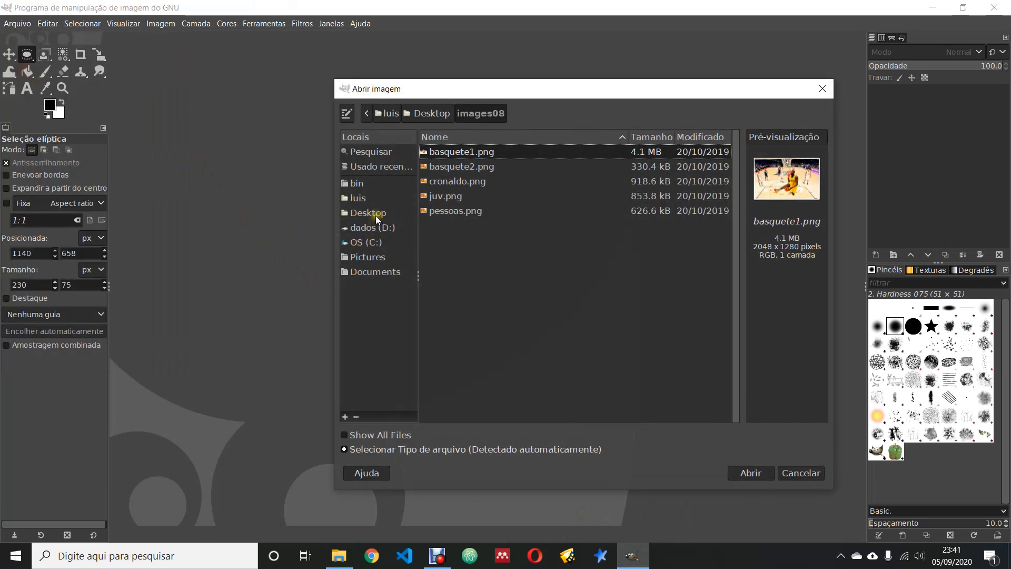
left_click(375, 216)
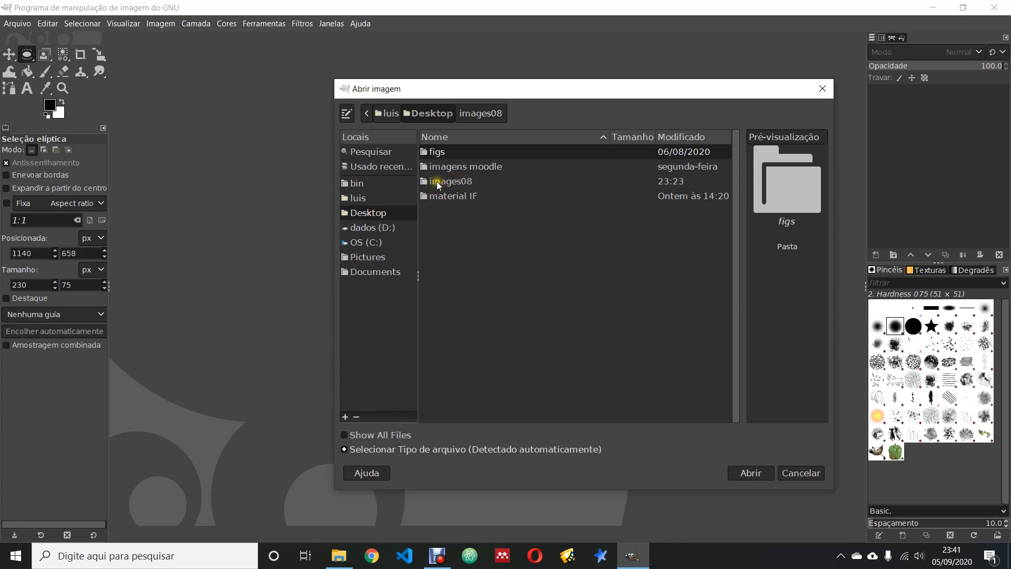
double_click(453, 181)
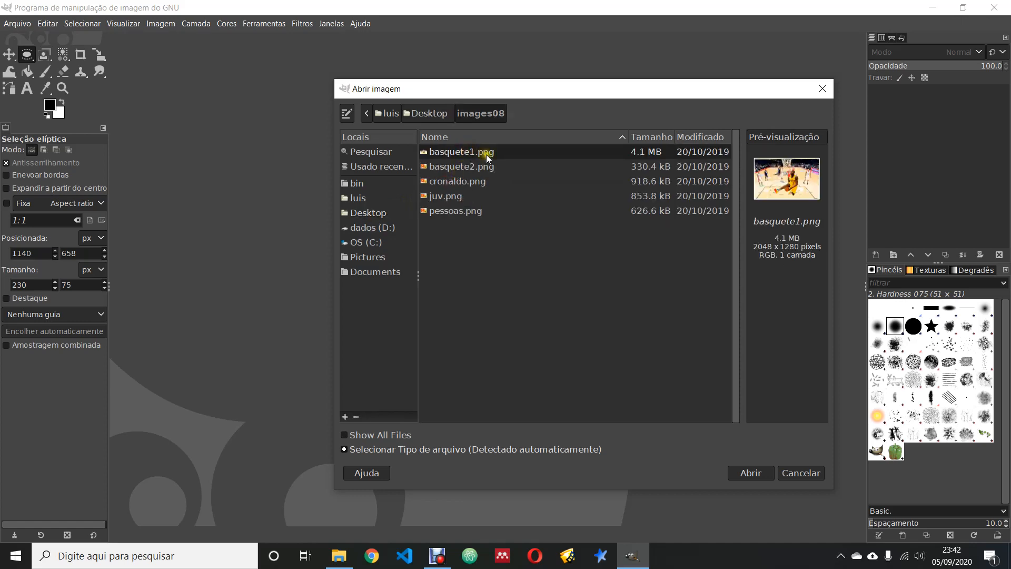
left_click(749, 474)
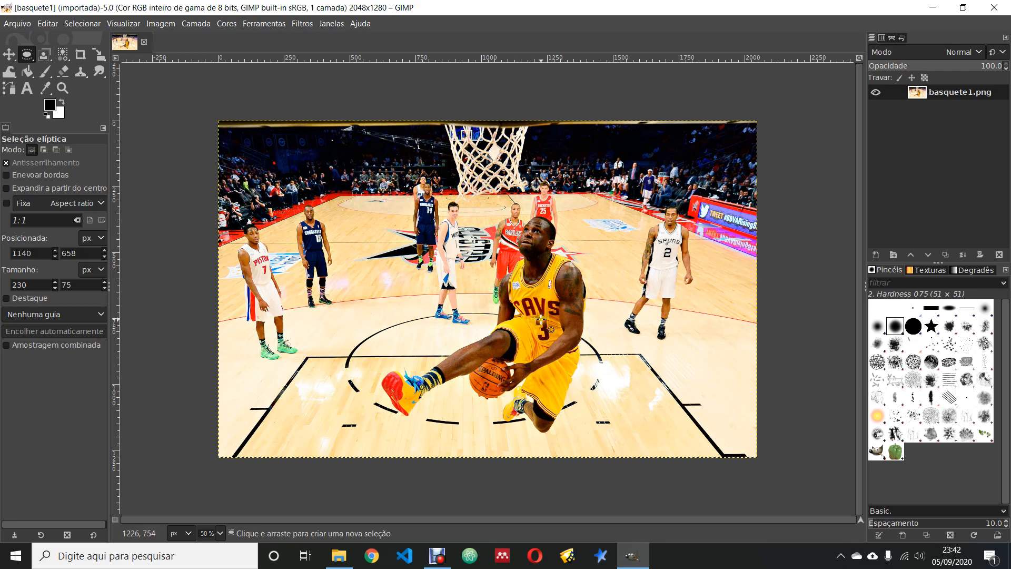
- Duplicate the basquete1.png layer
right_click(949, 97)
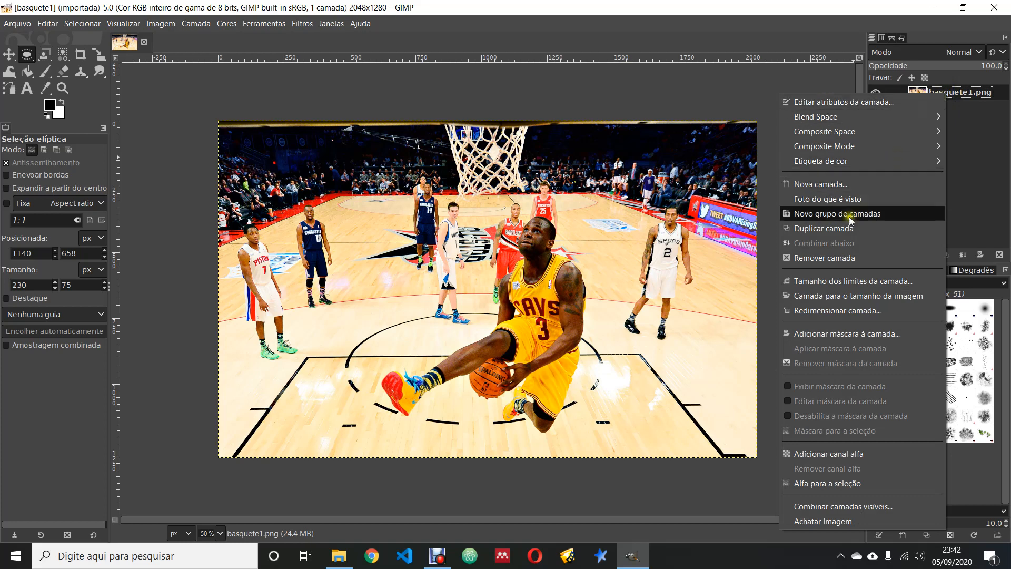
left_click(828, 230)
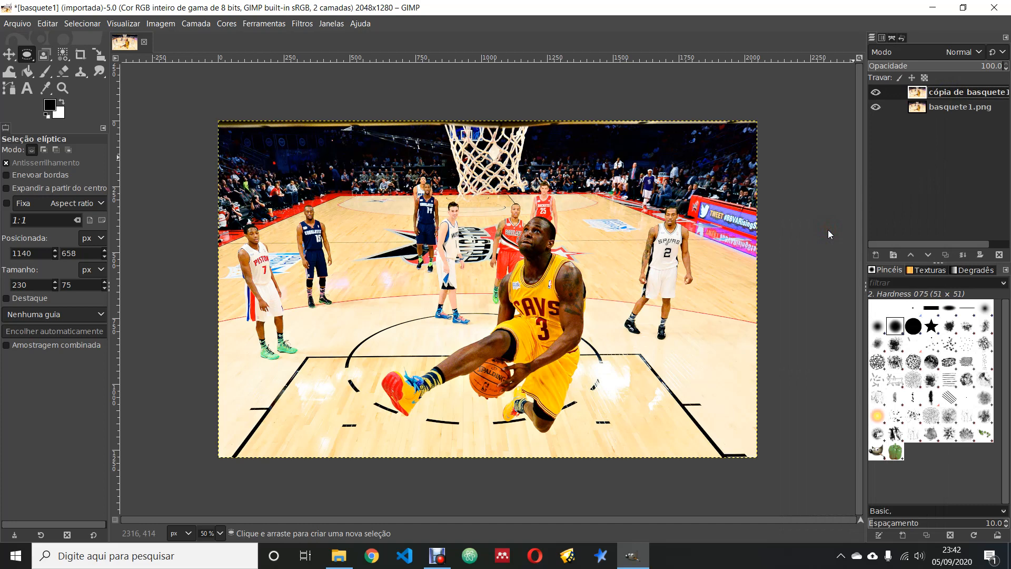
- Examine the original and duplicated layers by switching between them and toggling the visibility of each, ending on the copy
left_click(952, 111)
left_click(951, 96)
left_click(950, 109)
left_click(950, 93)
left_click(948, 103)
left_click(948, 92)
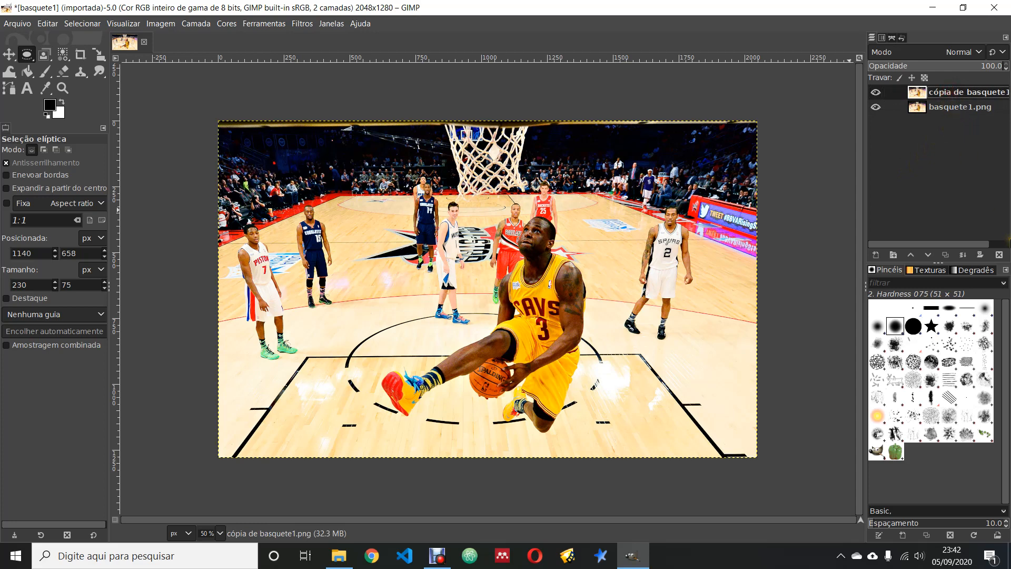
left_click(955, 107)
left_click(952, 94)
left_click(951, 108)
left_click(954, 95)
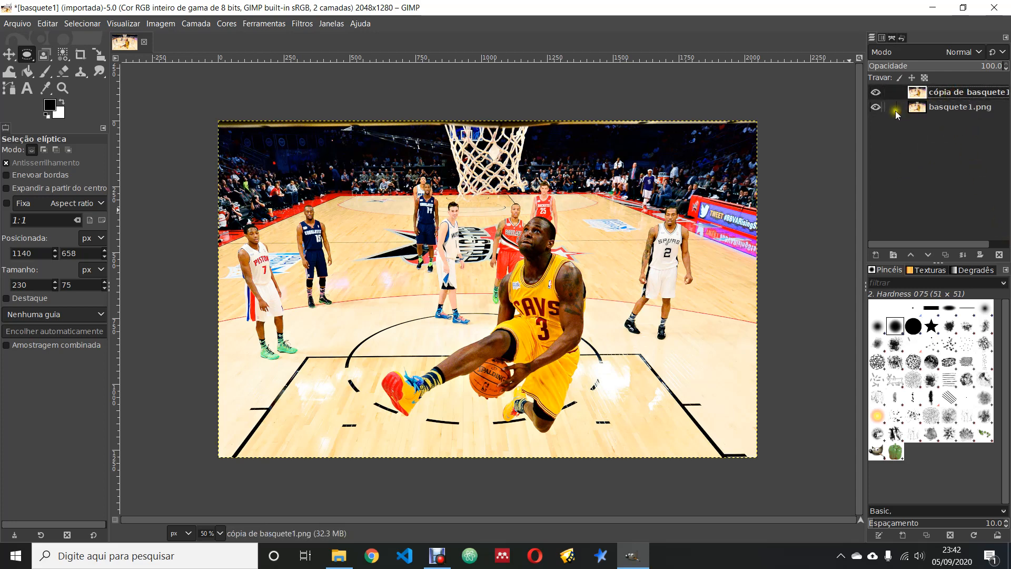
left_click(874, 107)
left_click(874, 92)
left_click(874, 92)
left_click(874, 107)
left_click(956, 106)
left_click(959, 92)
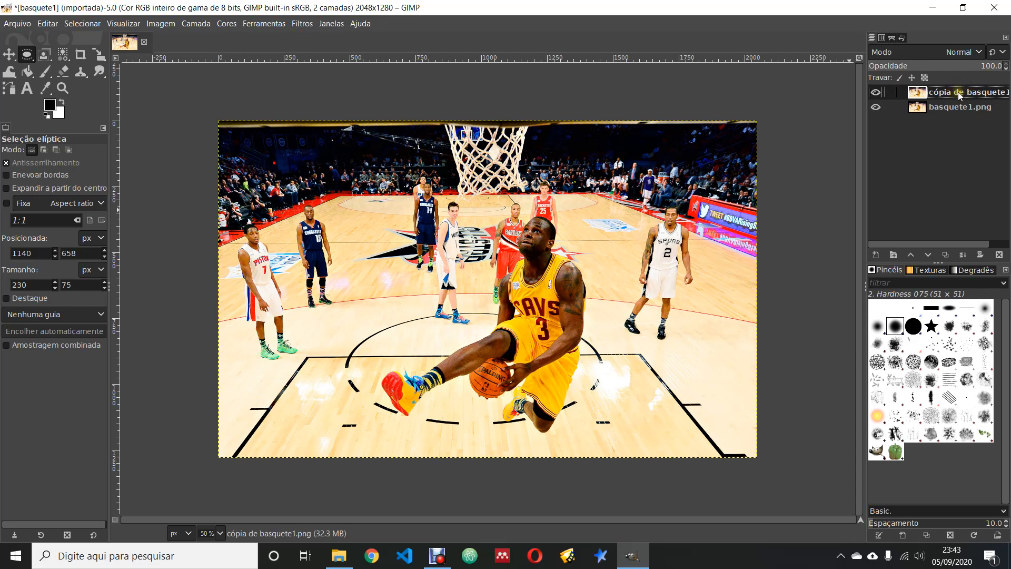
- Turn the duplicated layer black and white by applying Saturation with a scale of 0
left_click(226, 24)
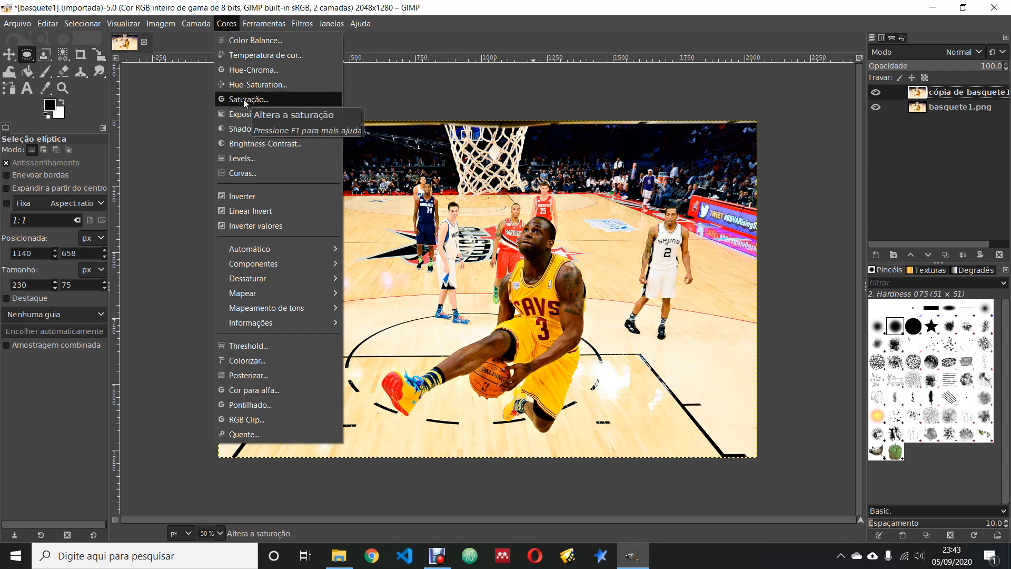
left_click(980, 96)
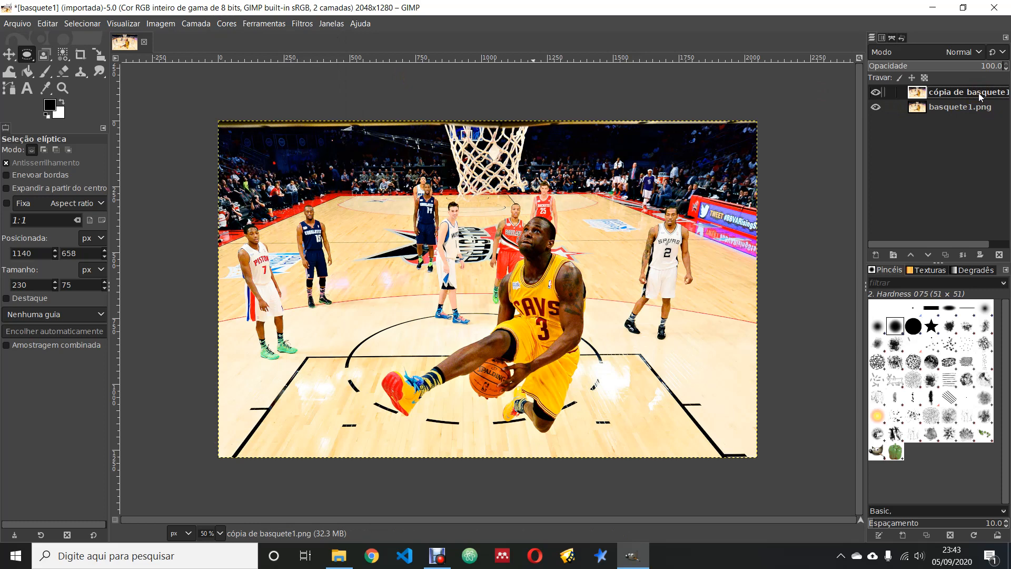
left_click(226, 23)
left_click(247, 98)
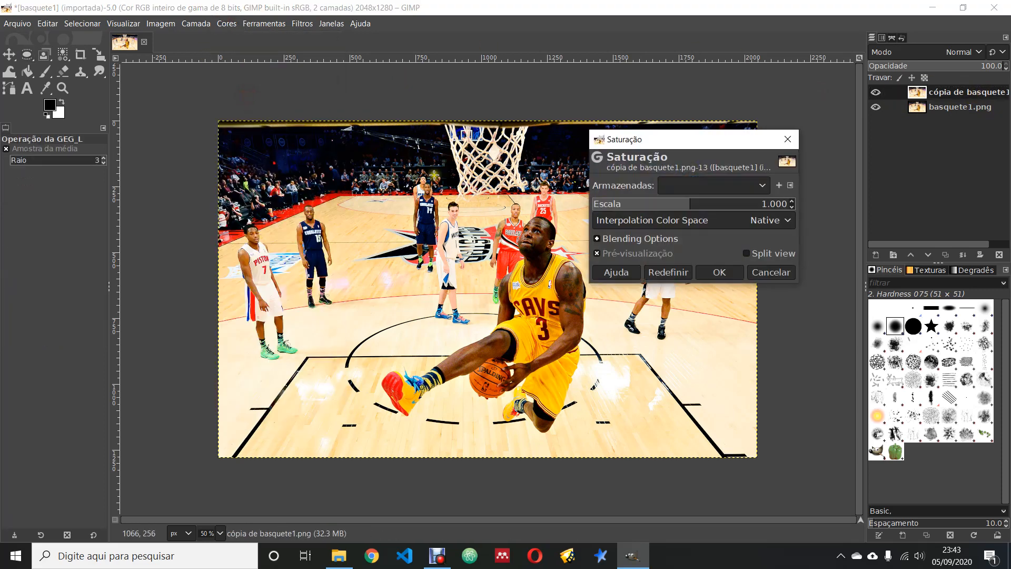
left_click_drag(691, 204, 590, 204)
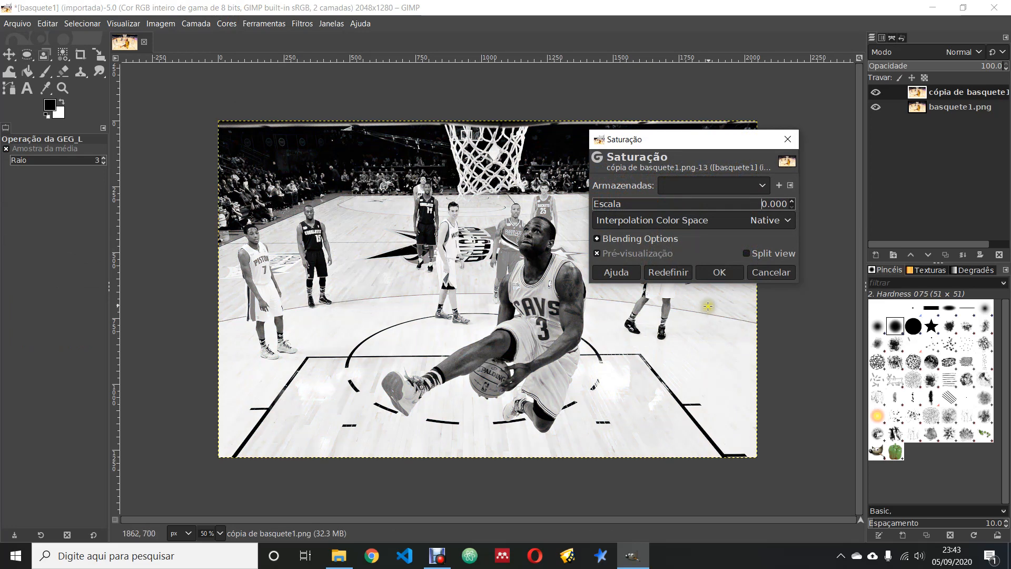
left_click(719, 272)
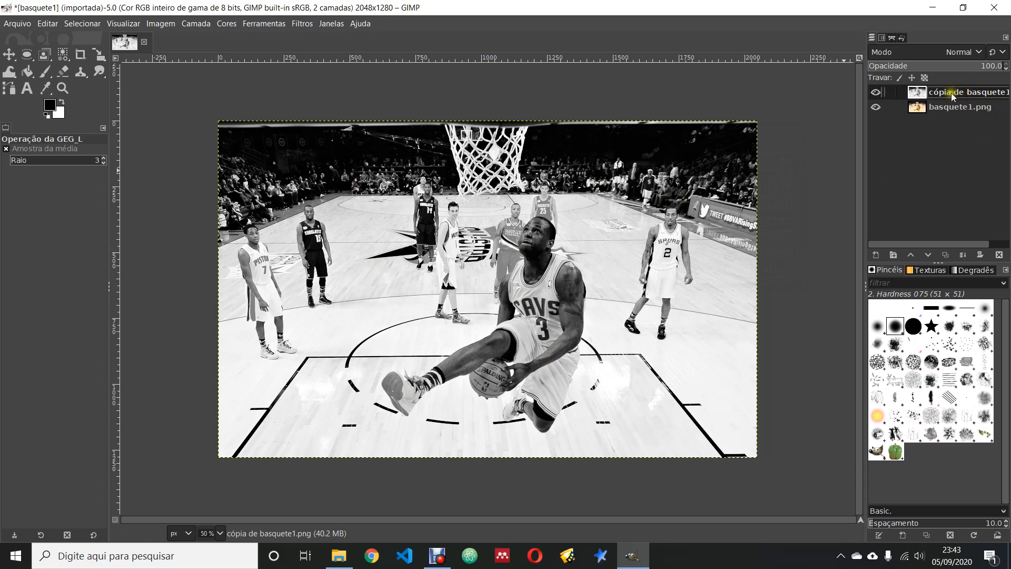
- Compare the black-and-white copy with the colour original by hiding and reshowing the copy layer
left_click(876, 92)
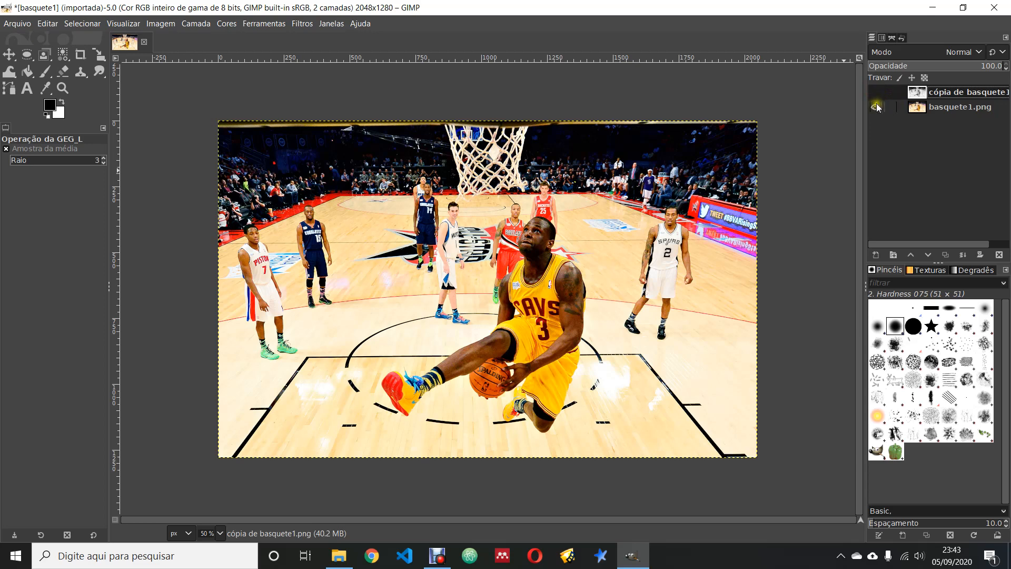
left_click(876, 94)
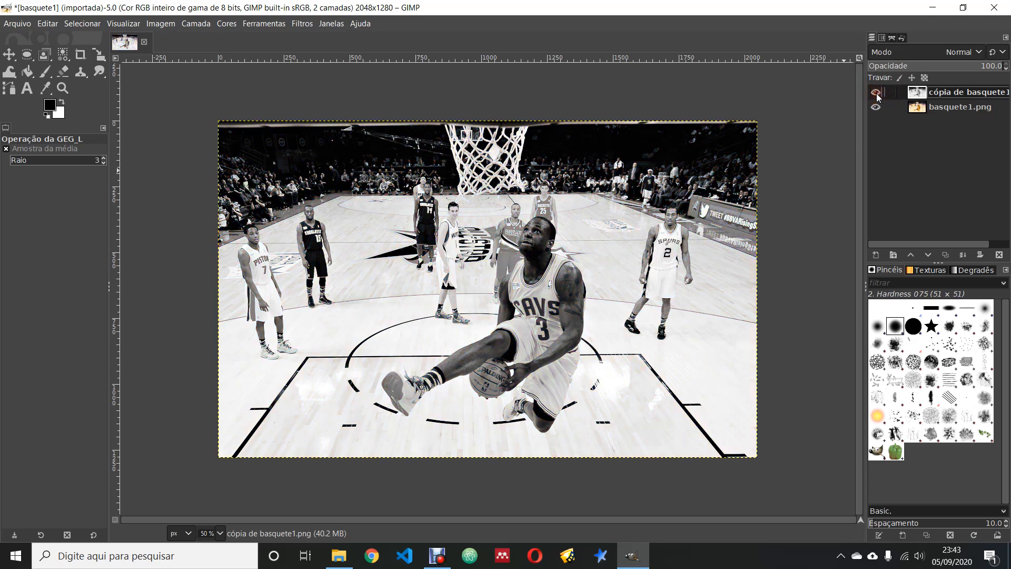
left_click(876, 93)
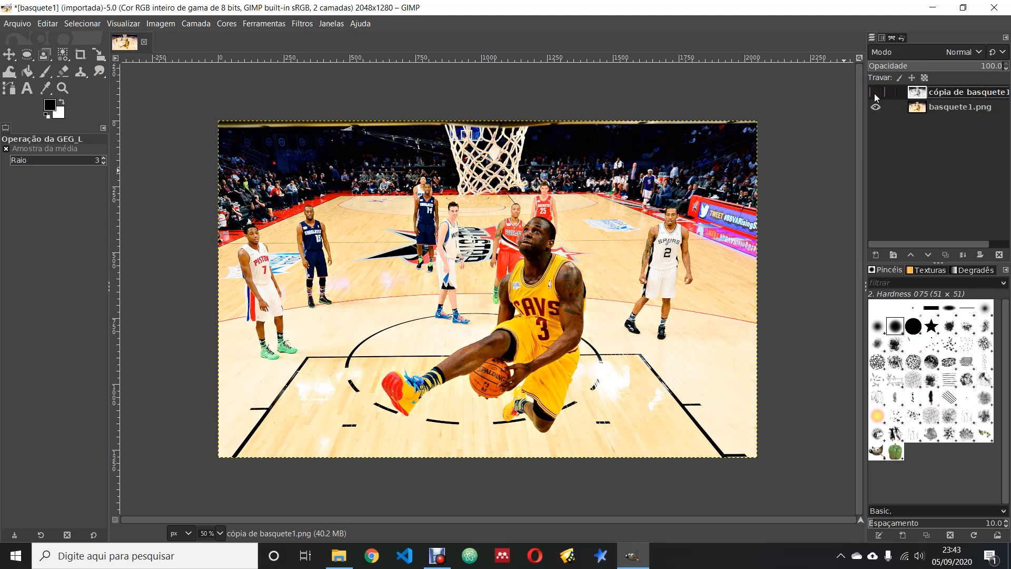
left_click(875, 93)
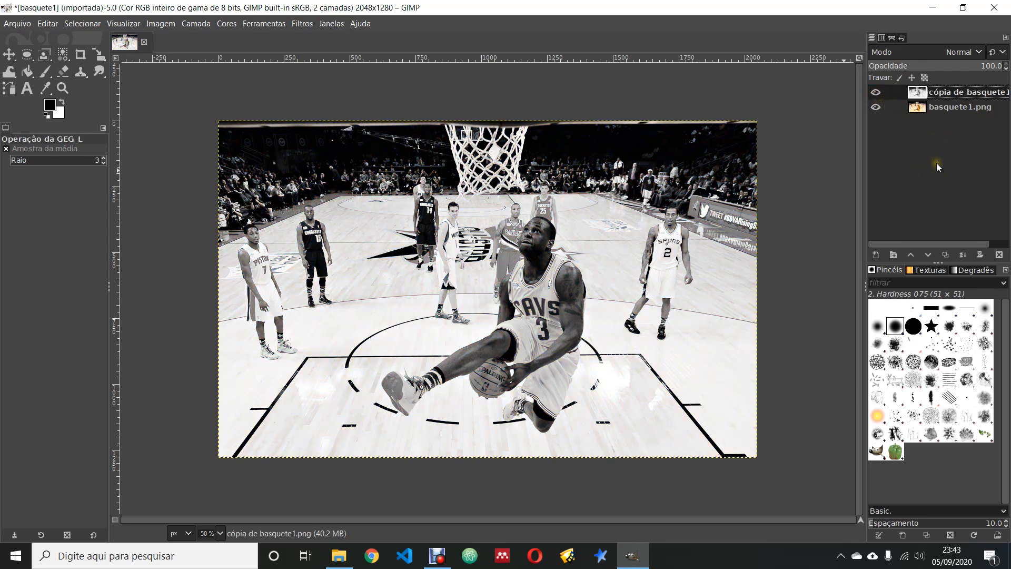
- Add an alpha channel to the black-and-white copy layer
right_click(950, 91)
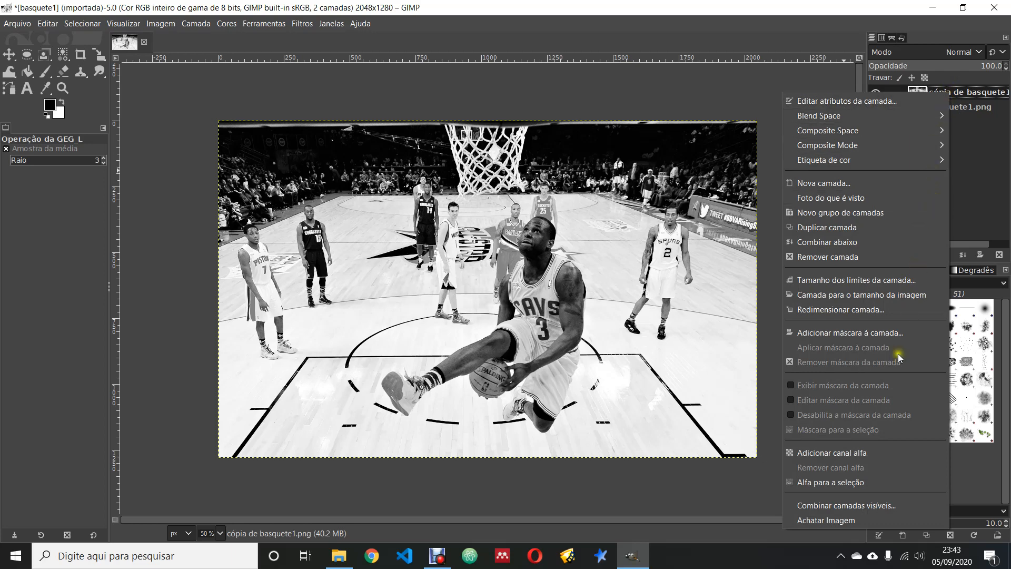
left_click(845, 453)
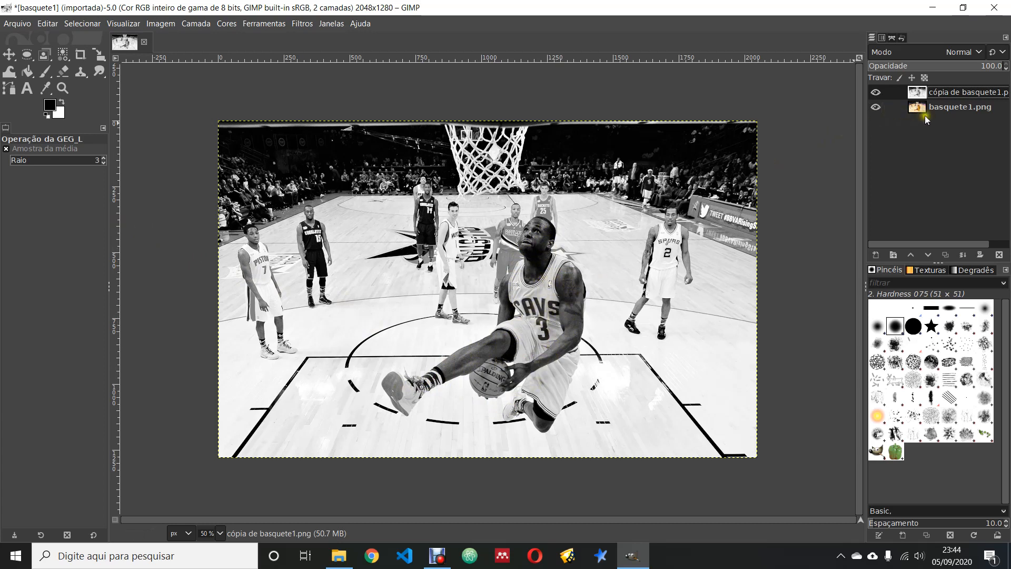
- Select the original basquete1.png layer and inspect it by temporarily hiding the black-and-white copy above it
left_click(941, 108)
left_click(877, 93)
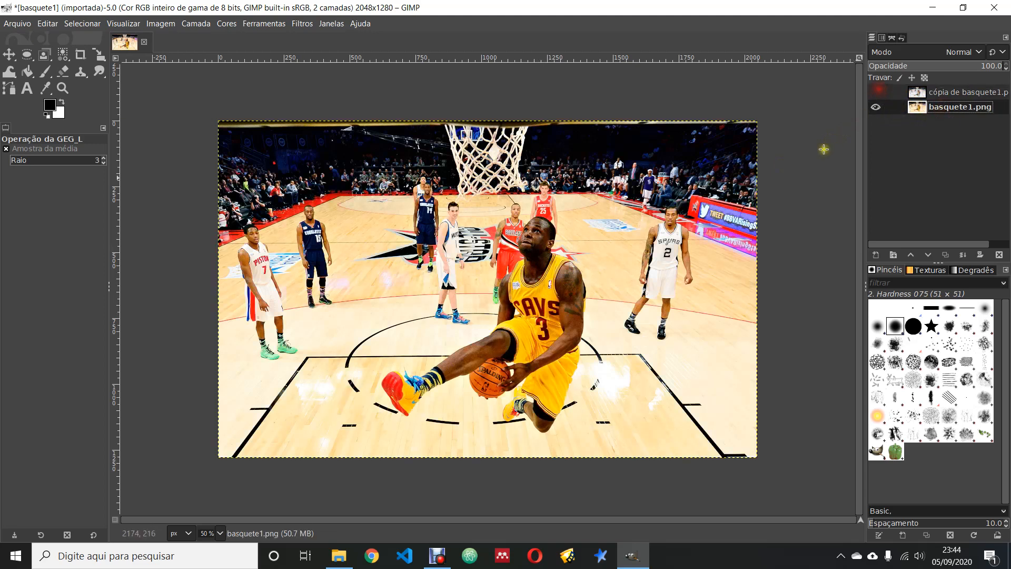
left_click(875, 92)
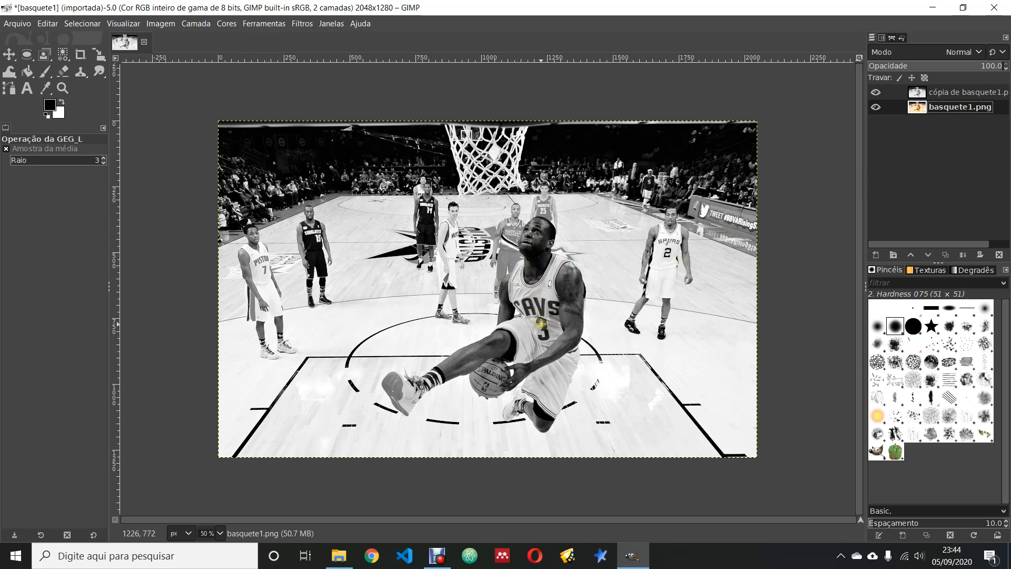
- Set up the Eraser tool with the 2. Hardness 075 brush at size 51 for work around the central player
scroll(548, 271, "up", 2)
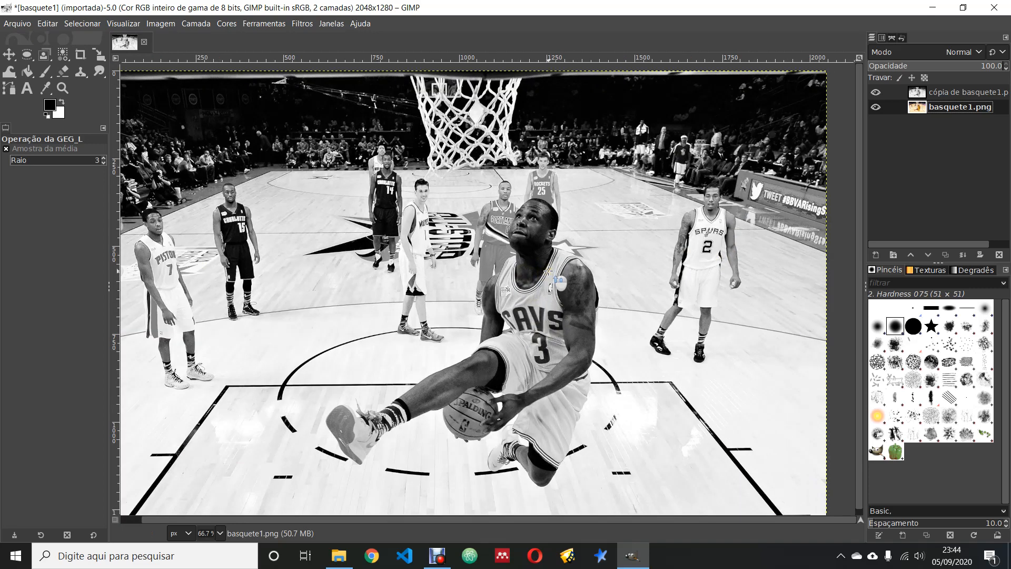
scroll(532, 248, "up", 2)
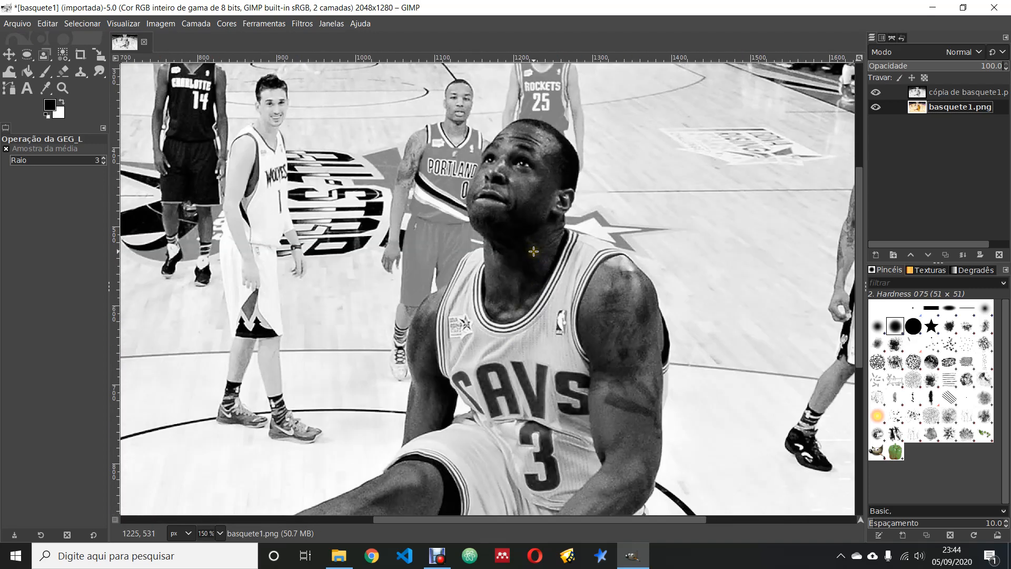
scroll(534, 254, "down", 1)
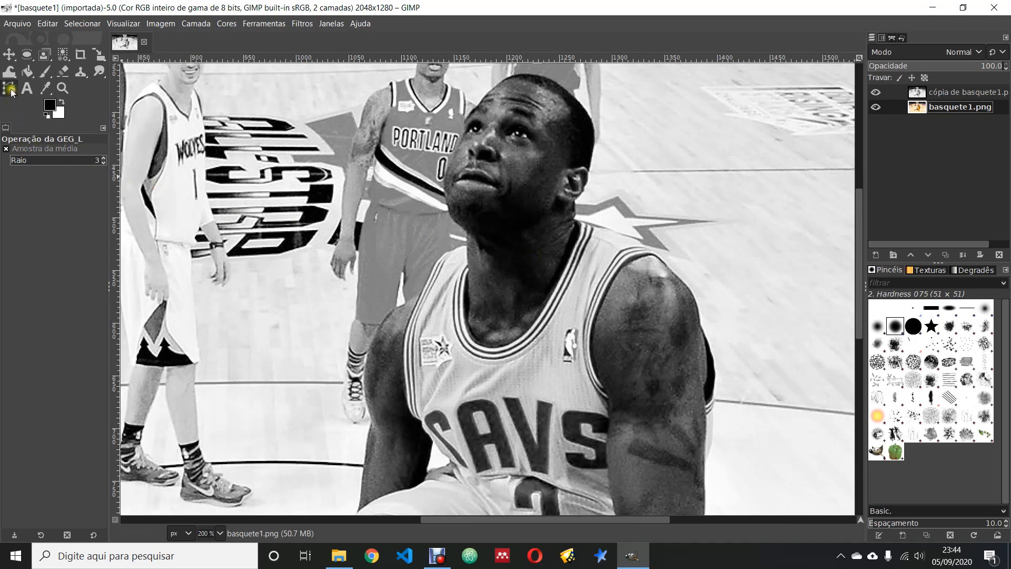
left_click(64, 72)
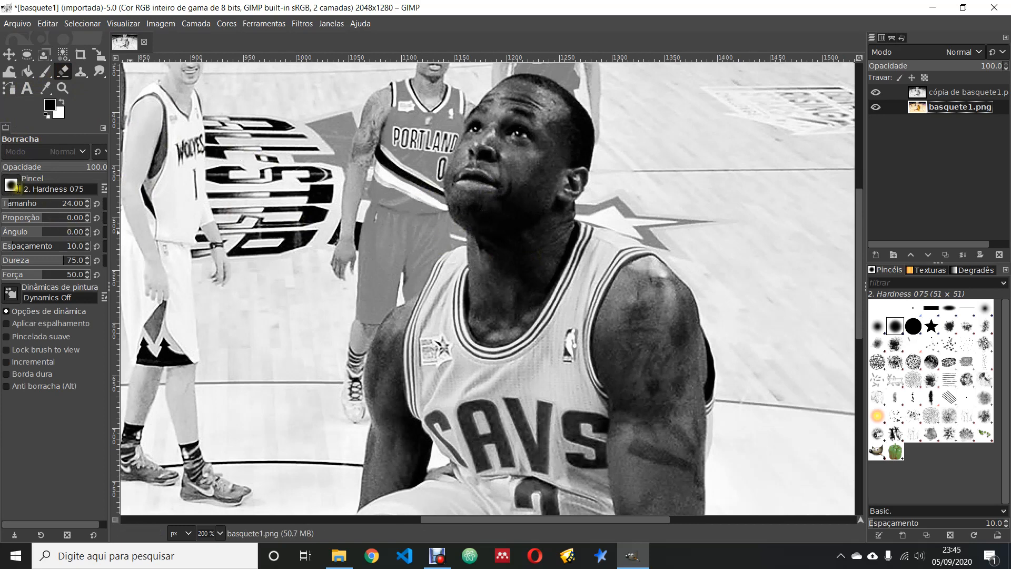
left_click(895, 328)
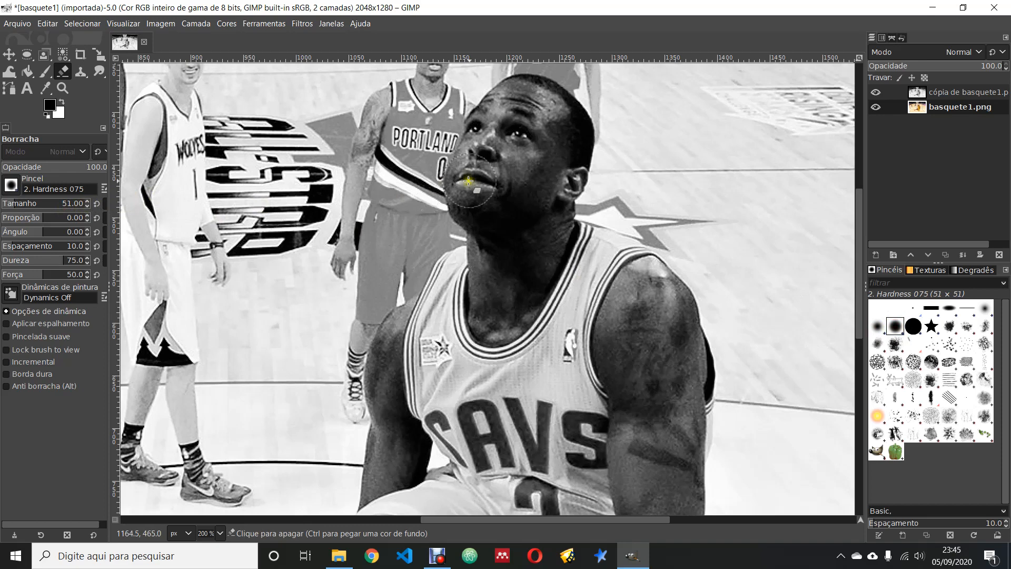
- Set the Eraser brush size to 22
left_click(87, 204)
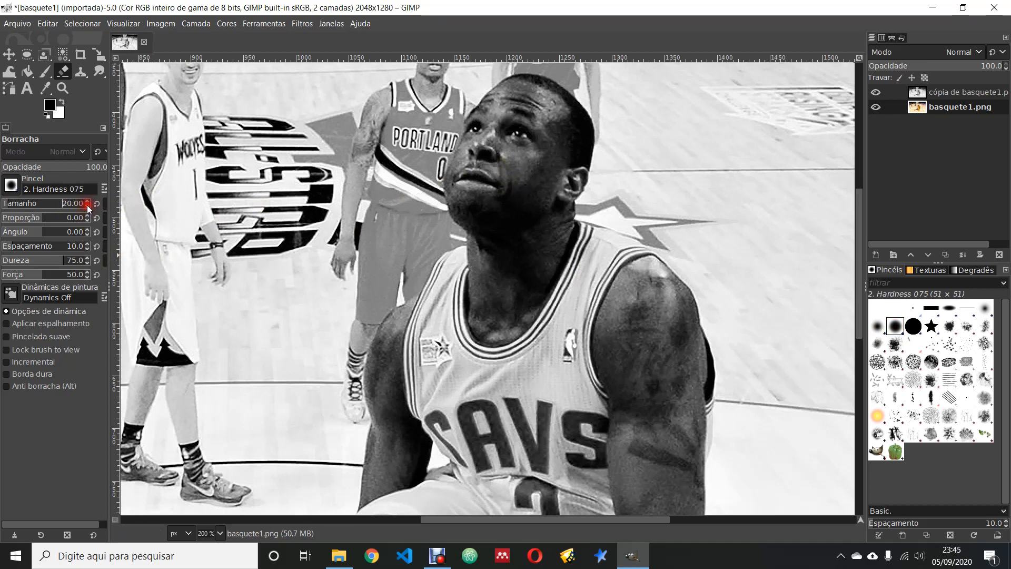
left_click(87, 204)
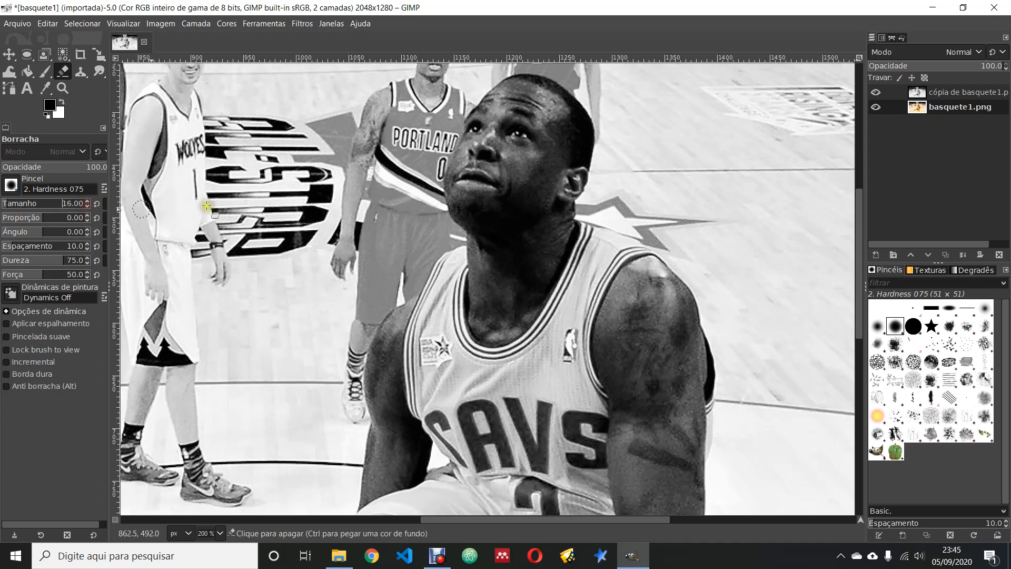
left_click(87, 201)
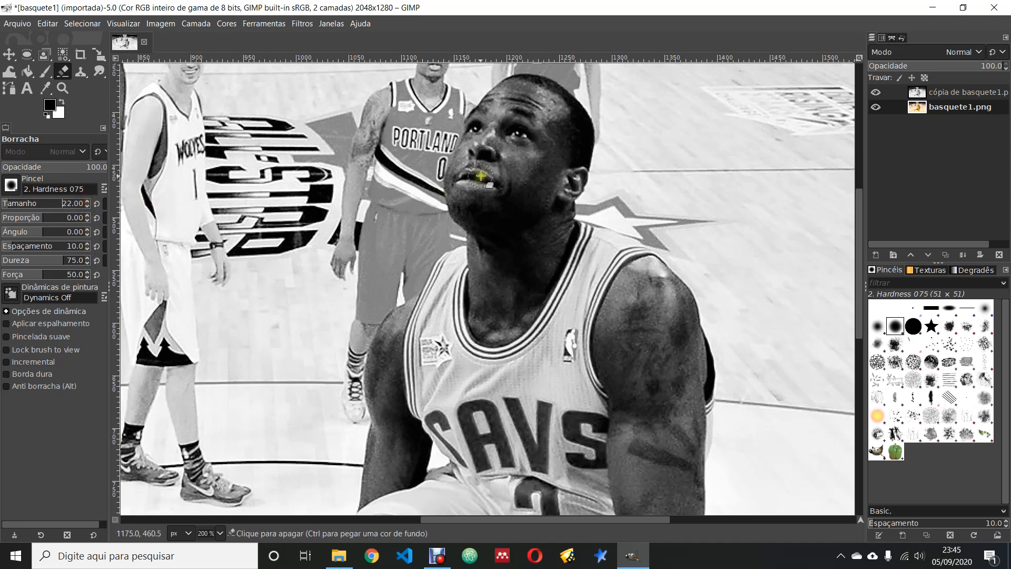
- Try erasing over the central player's face with the original basquete1.png layer active, and hide the black-and-white copy to inspect the strokes
left_click(509, 181)
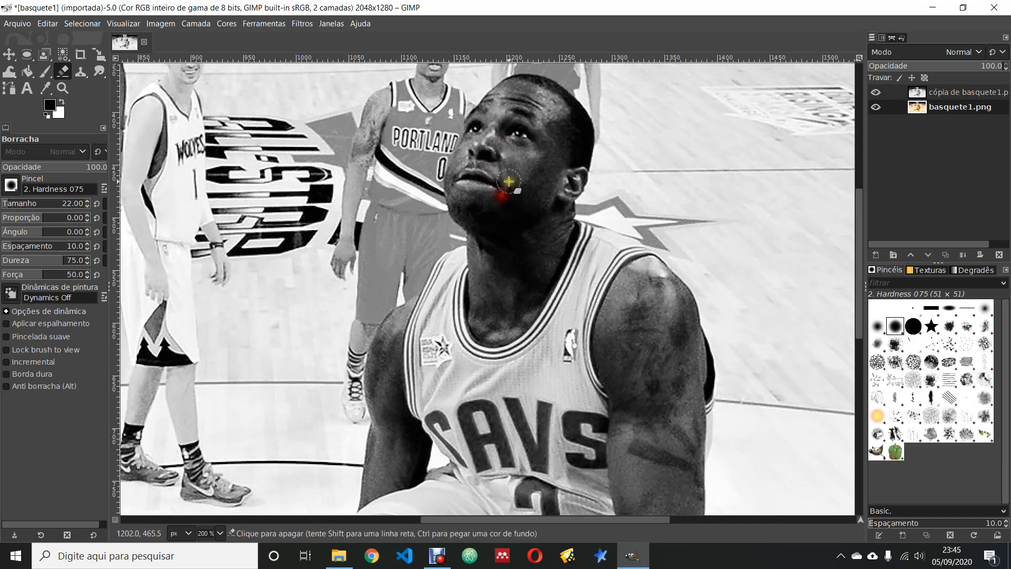
left_click(502, 200)
mouse_move(501, 201)
left_mouse_down()
mouse_move(517, 171)
mouse_move(517, 199)
mouse_move(523, 178)
left_mouse_up()
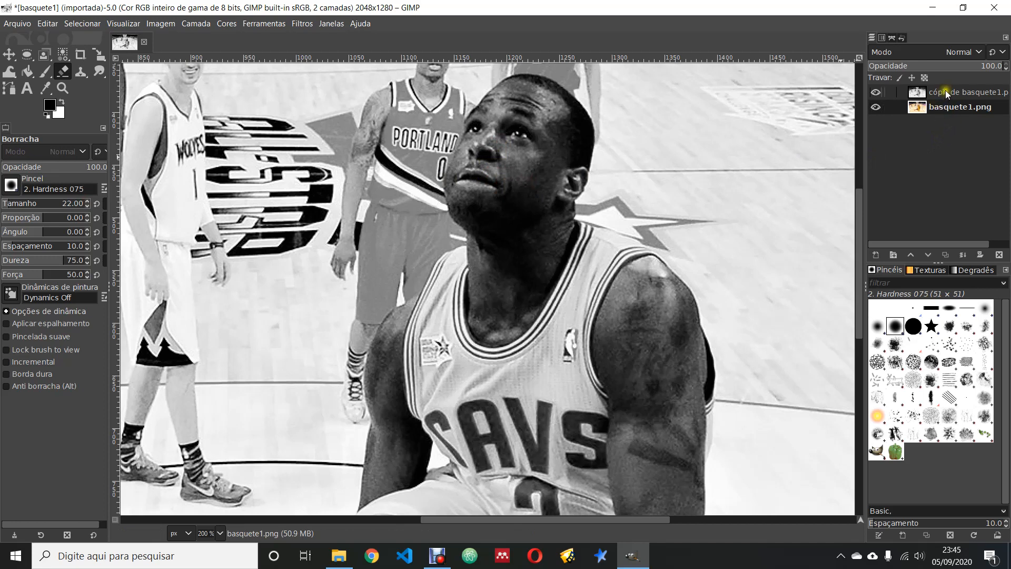
left_click(946, 107)
left_click(875, 92)
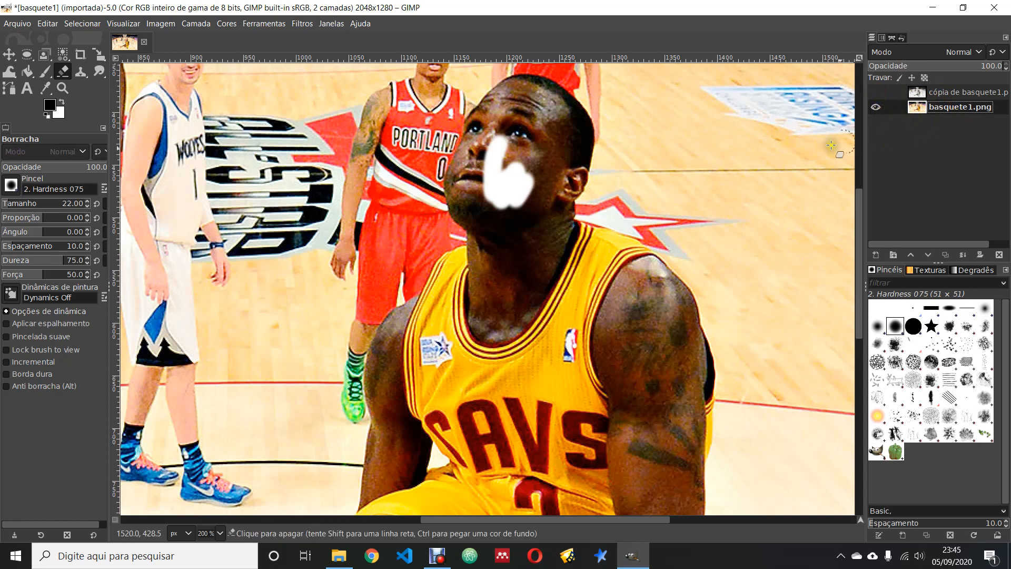
- Undo the eraser strokes made on the original colour layer and show the black-and-white copy again
left_click_drag(497, 186, 516, 186)
key("ctrl+z")
key("ctrl+z")
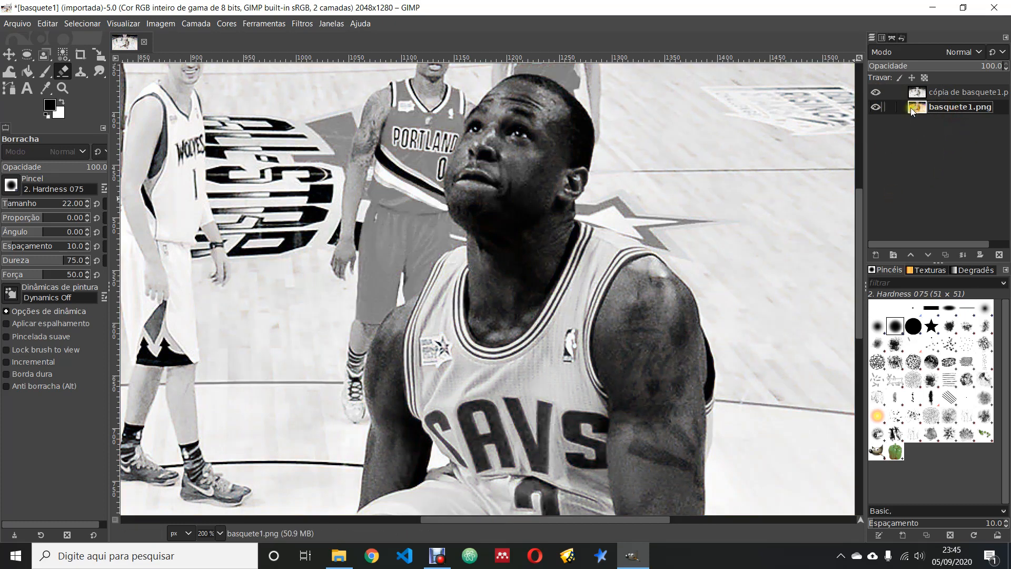
left_click(874, 95)
key("ctrl+z")
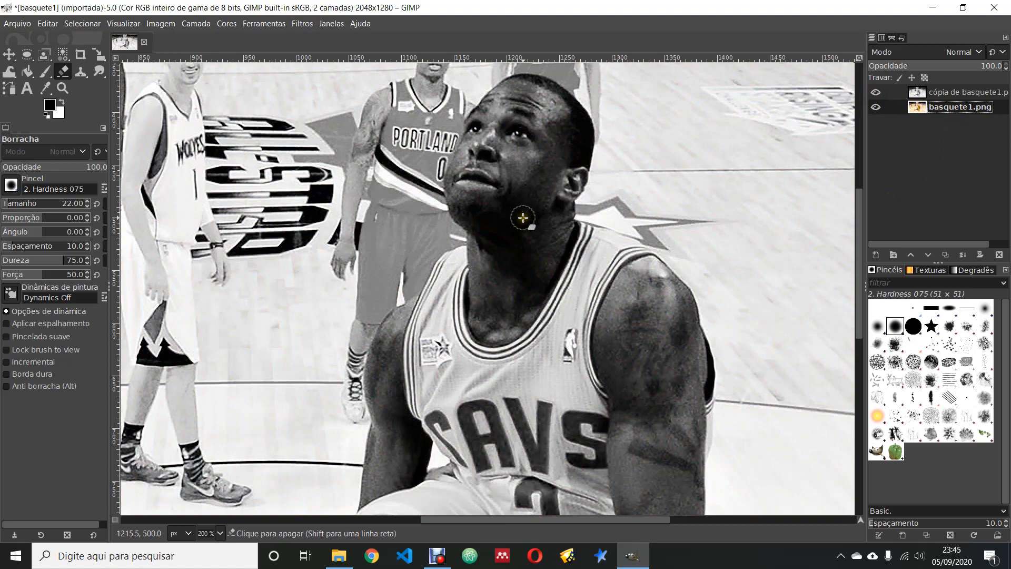
- Toggle the black-and-white copy's visibility to compare it with the original colour layer beneath
left_click(877, 93)
left_click(877, 94)
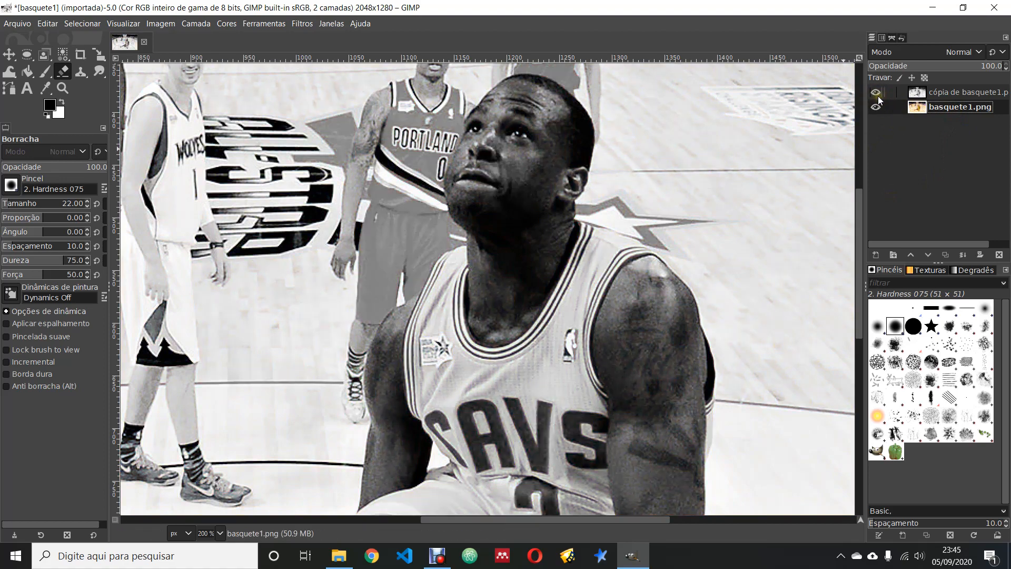
left_click(876, 94)
left_click(876, 93)
left_click(876, 94)
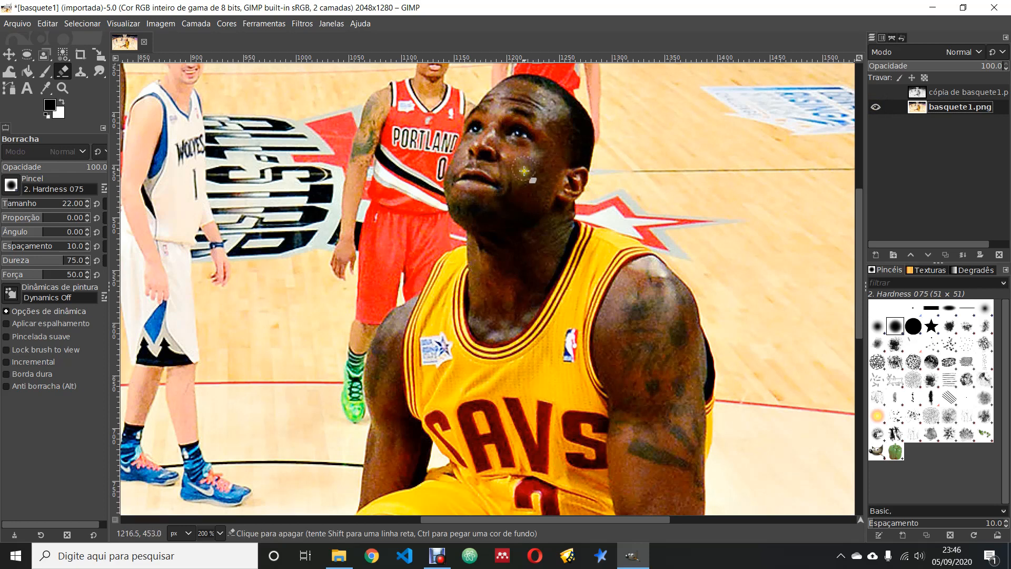
left_click(875, 92)
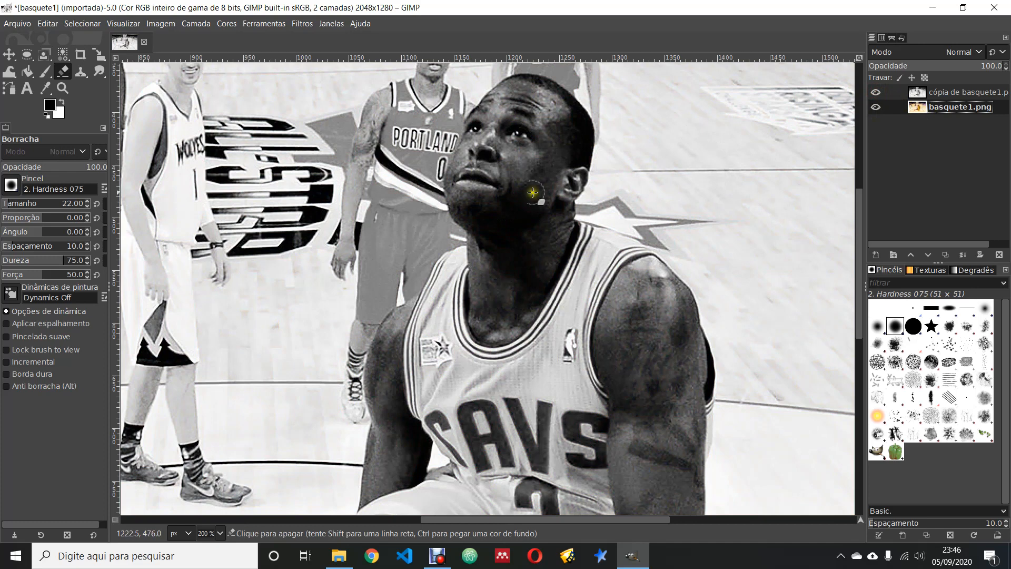
- Activate the black-and-white copy layer and erase it over the central player's head, neck, shoulders and upper jersey
left_click(949, 94)
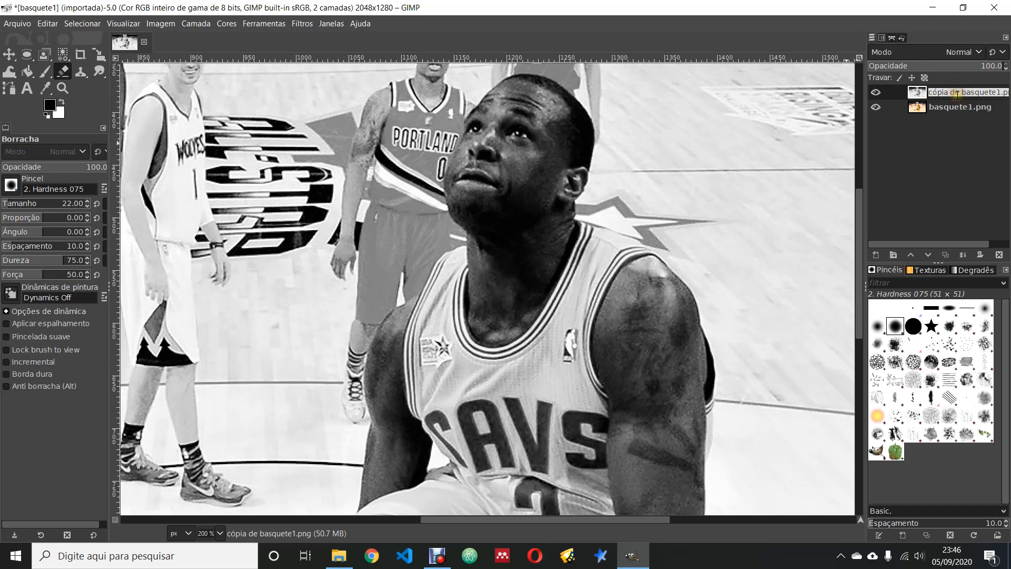
left_click(955, 106)
left_click(952, 95)
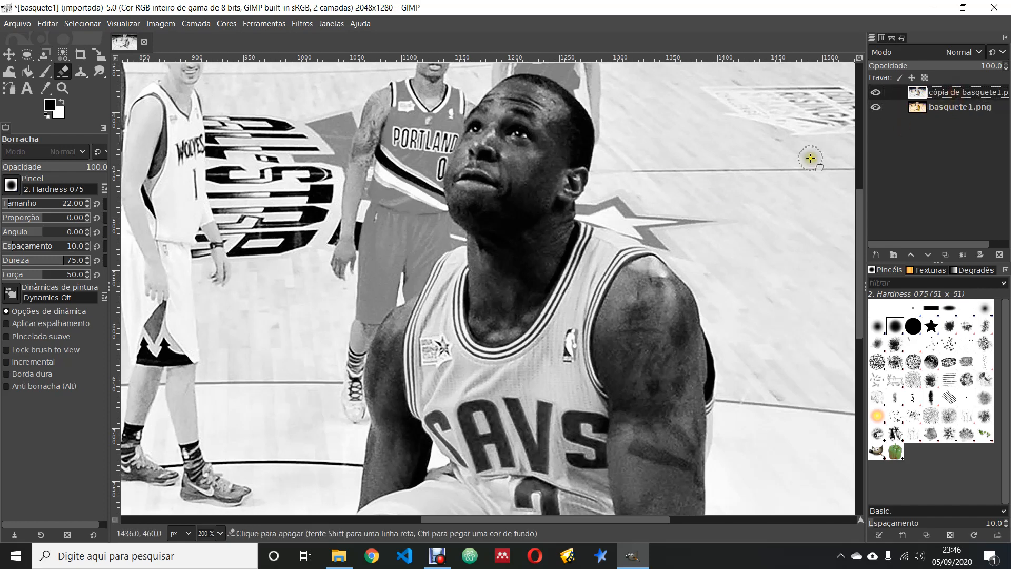
left_click(946, 107)
left_click(945, 90)
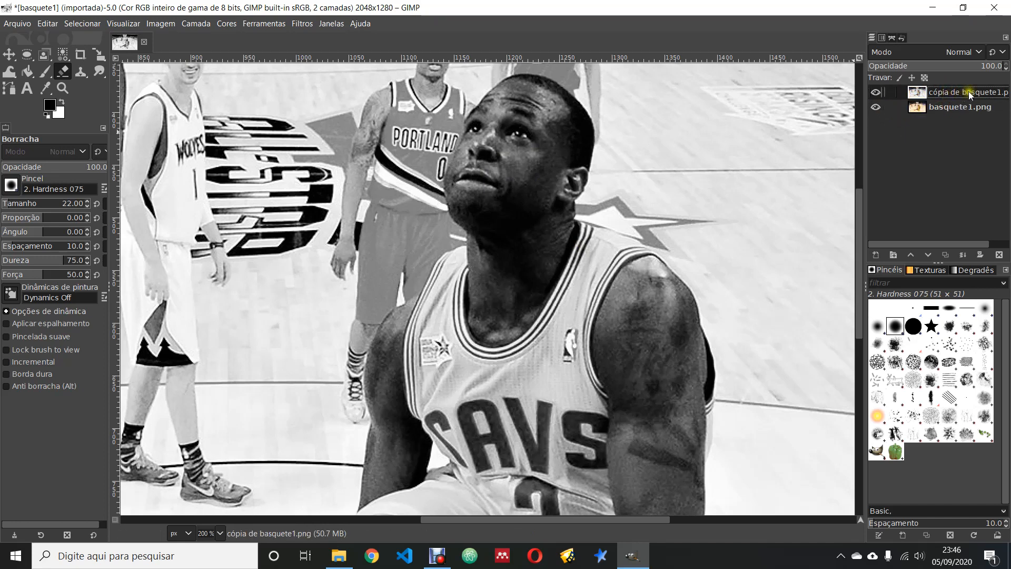
mouse_move(530, 135)
left_mouse_down()
mouse_move(506, 187)
mouse_move(511, 199)
mouse_move(533, 151)
mouse_move(516, 213)
mouse_move(525, 155)
mouse_move(508, 156)
mouse_move(500, 196)
mouse_move(512, 136)
mouse_move(483, 195)
mouse_move(503, 143)
mouse_move(476, 164)
mouse_move(477, 180)
mouse_move(489, 127)
mouse_move(459, 169)
mouse_move(512, 87)
mouse_move(565, 109)
mouse_move(548, 94)
mouse_move(578, 134)
mouse_move(552, 95)
mouse_move(584, 129)
mouse_move(566, 105)
mouse_move(576, 158)
mouse_move(555, 104)
mouse_move(546, 134)
mouse_move(527, 137)
mouse_move(533, 95)
mouse_move(517, 135)
mouse_move(502, 110)
mouse_move(472, 198)
mouse_move(465, 168)
mouse_move(457, 188)
mouse_move(458, 173)
mouse_move(467, 222)
mouse_move(460, 197)
mouse_move(479, 231)
mouse_move(474, 159)
mouse_move(507, 225)
mouse_move(525, 163)
mouse_move(571, 133)
mouse_move(563, 188)
mouse_move(533, 194)
mouse_move(545, 139)
mouse_move(553, 220)
mouse_move(579, 173)
mouse_move(567, 194)
mouse_move(564, 168)
mouse_move(533, 242)
mouse_move(556, 187)
mouse_move(566, 256)
mouse_move(516, 216)
mouse_move(475, 265)
mouse_move(500, 310)
mouse_move(543, 305)
mouse_move(506, 242)
mouse_move(548, 314)
mouse_move(556, 220)
mouse_move(649, 251)
mouse_move(665, 275)
left_mouse_up()
mouse_move(621, 247)
left_mouse_down()
mouse_move(592, 274)
mouse_move(602, 280)
mouse_move(596, 246)
mouse_move(558, 311)
mouse_move(596, 250)
mouse_move(579, 258)
mouse_move(556, 304)
mouse_move(601, 278)
mouse_move(562, 351)
mouse_move(560, 318)
mouse_move(509, 375)
mouse_move(504, 362)
mouse_move(550, 297)
mouse_move(516, 309)
mouse_move(493, 351)
mouse_move(494, 307)
mouse_move(478, 276)
mouse_move(446, 328)
mouse_move(433, 320)
mouse_move(436, 298)
mouse_move(425, 309)
mouse_move(448, 263)
mouse_move(470, 257)
mouse_move(458, 256)
mouse_move(442, 291)
mouse_move(466, 275)
mouse_move(440, 346)
mouse_move(430, 345)
mouse_move(431, 323)
mouse_move(409, 369)
mouse_move(420, 319)
mouse_move(409, 367)
mouse_move(422, 365)
mouse_move(424, 408)
mouse_move(433, 370)
mouse_move(477, 338)
mouse_move(482, 323)
mouse_move(450, 332)
mouse_move(519, 371)
mouse_move(459, 385)
mouse_move(472, 421)
mouse_move(455, 406)
mouse_move(541, 384)
mouse_move(584, 360)
mouse_move(577, 367)
mouse_move(600, 376)
mouse_move(636, 328)
mouse_move(669, 306)
mouse_move(612, 294)
mouse_move(619, 338)
mouse_move(661, 280)
mouse_move(663, 322)
mouse_move(422, 337)
left_mouse_up()
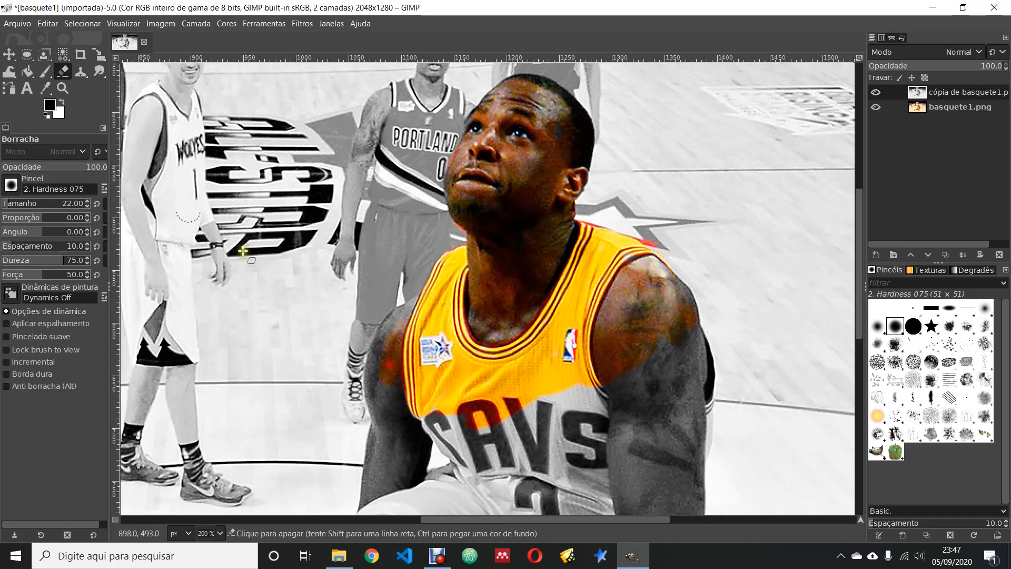
- Clear a 146 × 125 px elliptical selection from the copy layer over the end of the CAVS lettering and the adjacent arm
left_click(29, 54)
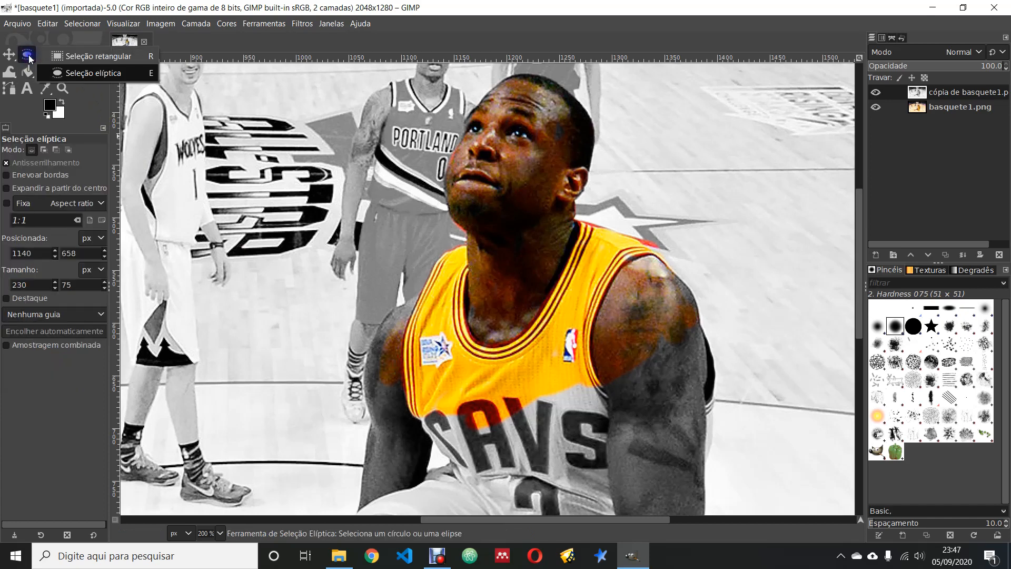
left_click(96, 73)
left_click_drag(509, 360, 663, 491)
key("Delete")
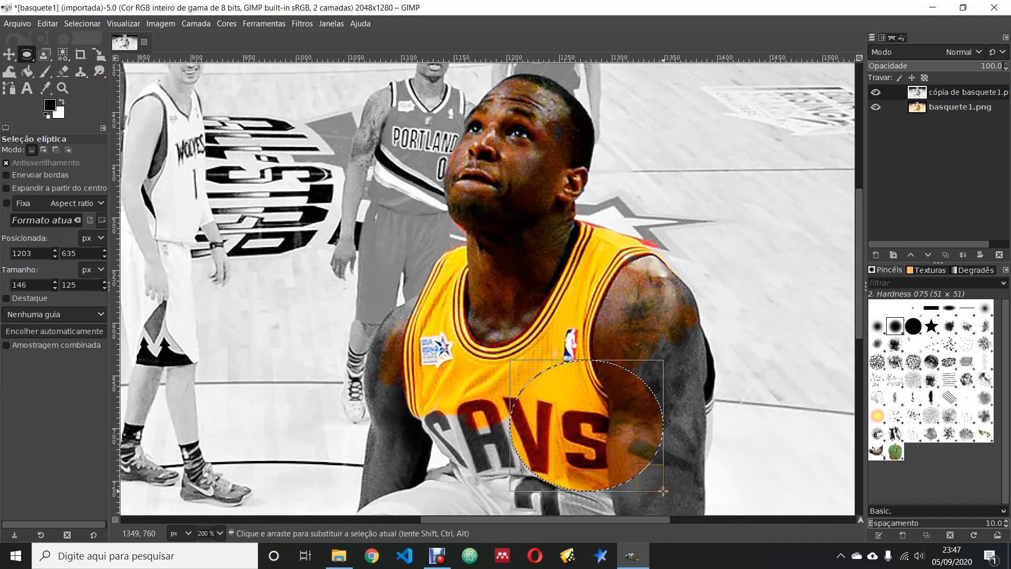
- Clear further elliptical areas of the copy layer over the player's lettering, jersey number, arm and upper shorts
scroll(649, 467, "down", 4)
left_click_drag(469, 285, 638, 469)
key("Delete")
left_click_drag(625, 222, 688, 451)
key("Delete")
left_click_drag(539, 234, 509, 250)
left_click_drag(430, 259, 521, 355)
key("Delete")
left_click_drag(403, 272, 458, 325)
left_click_drag(378, 249, 413, 322)
left_click(531, 379)
left_click_drag(531, 379, 395, 480)
- Clear elliptical areas of the copy layer over the player's forearm and shorts, including a 110 × 143 px ellipse on the lower shorts
scroll(496, 220, "down", 5)
left_click_drag(496, 220, 566, 317)
key("Delete")
left_click_drag(487, 184, 605, 321)
left_click_drag(582, 161, 664, 325)
left_click_drag(460, 193, 624, 466)
key("Delete")
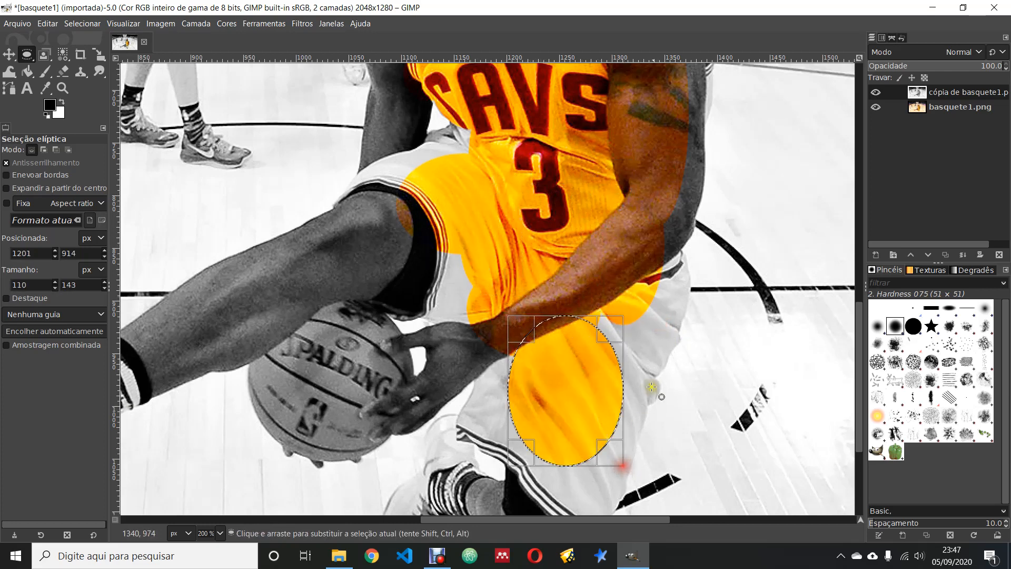
- Clear an ellipse over the side of the shorts and a 52 × 70 px ellipse near the elbow, and drop the selection
left_click_drag(683, 252, 572, 358)
key("Delete")
left_click_drag(621, 214, 676, 288)
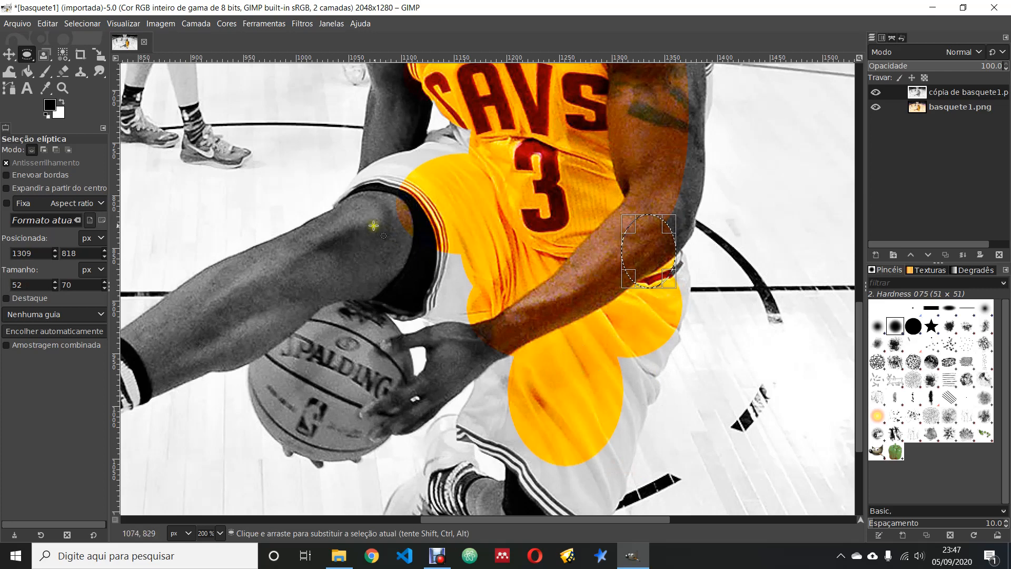
left_click(243, 281)
left_click(369, 274)
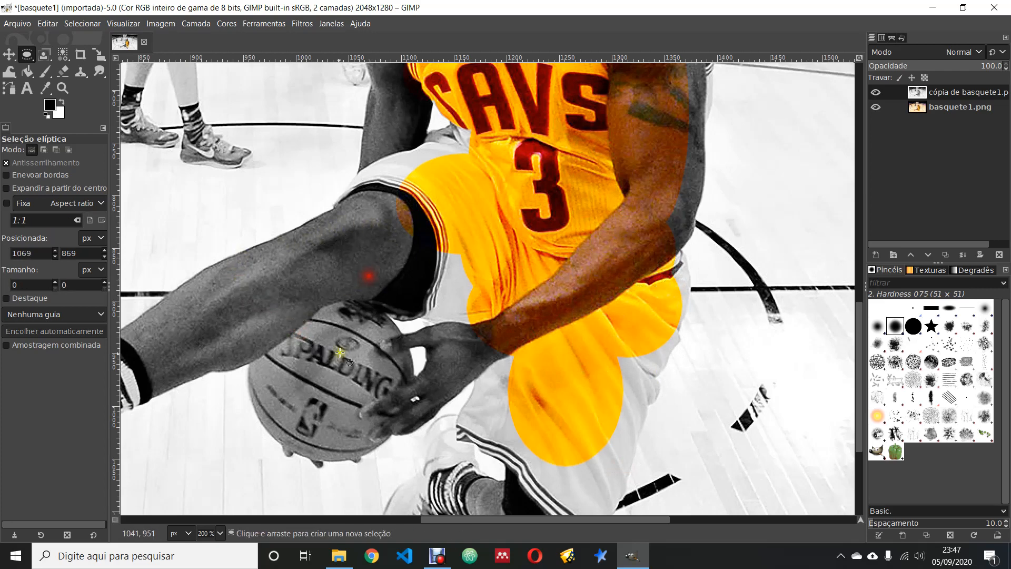
- Clear a 143 × 178 px ellipse from the copy layer over the basketball, plus smaller ellipses over the player's knee and thigh
left_click_drag(250, 272, 400, 459)
key("Delete")
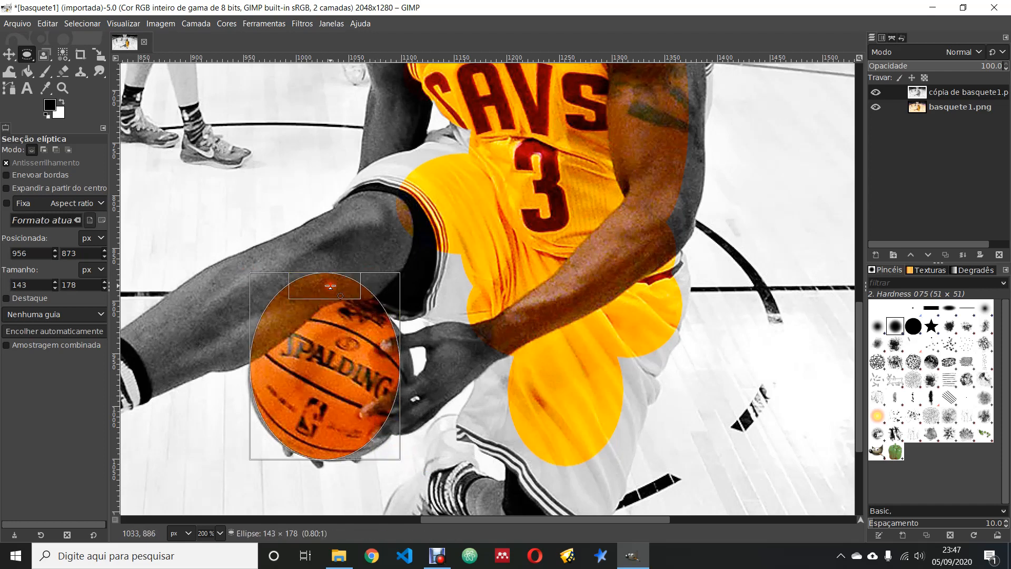
left_click_drag(440, 196, 339, 278)
key("Delete")
left_click_drag(277, 255, 412, 289)
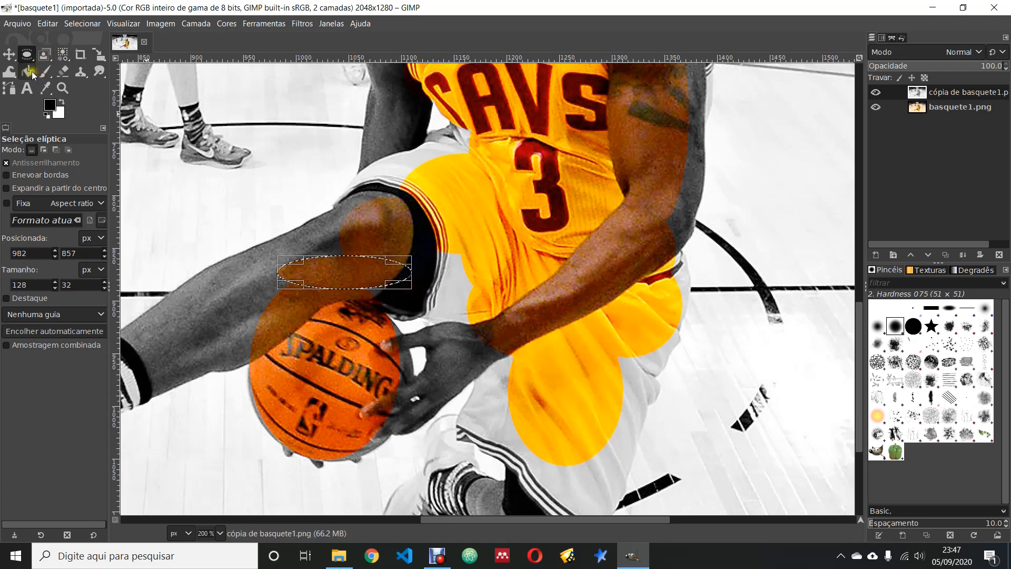
- Remove the selection and use the Eraser to reveal colour on the upper shorts, knee and far arm
left_click(63, 72)
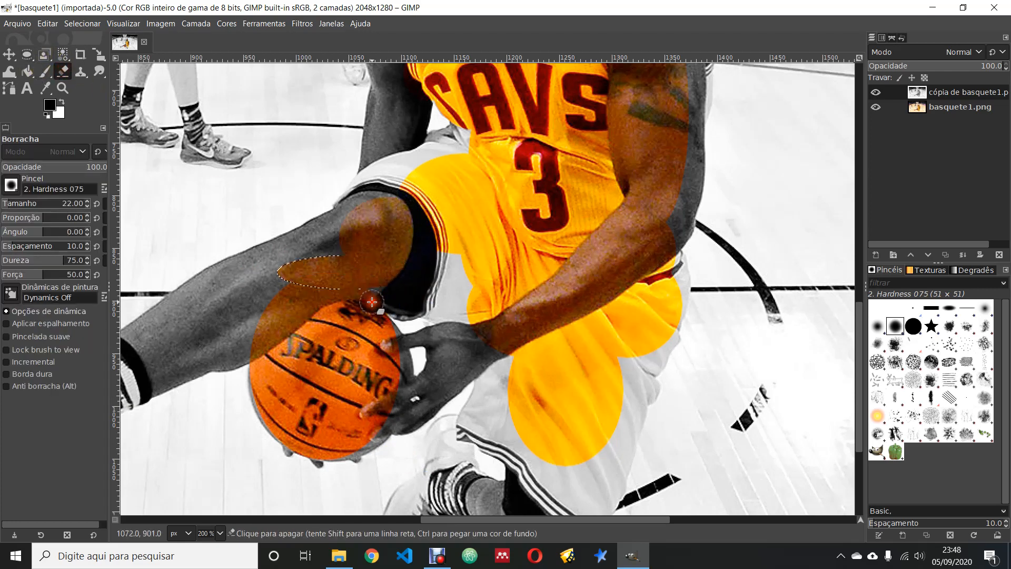
left_click(79, 23)
left_click(87, 57)
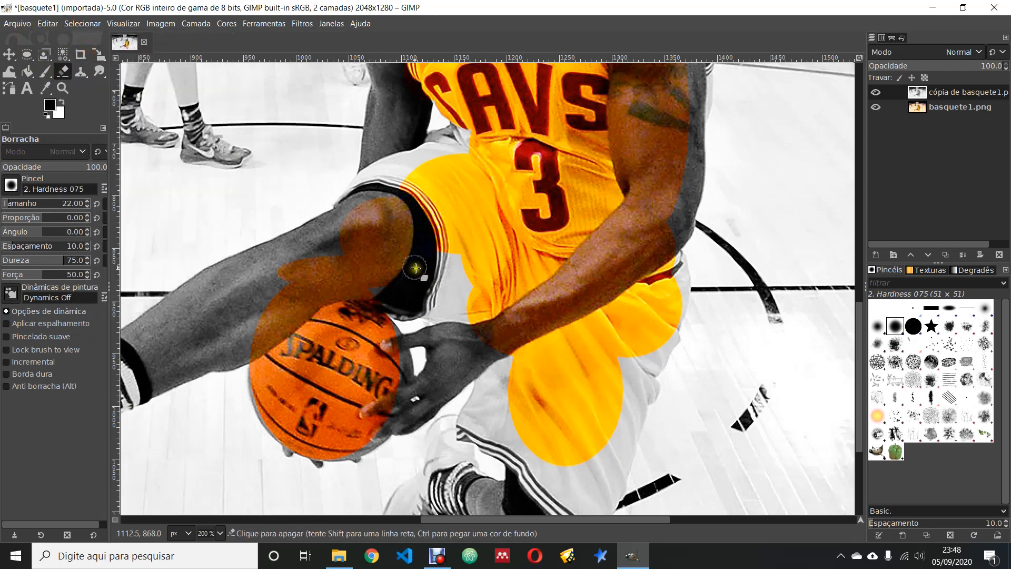
mouse_move(404, 175)
left_mouse_down()
mouse_move(462, 130)
mouse_move(405, 158)
mouse_move(425, 103)
mouse_move(383, 143)
mouse_move(381, 97)
mouse_move(372, 140)
mouse_move(394, 163)
mouse_move(372, 172)
mouse_move(344, 219)
mouse_move(402, 263)
mouse_move(369, 327)
left_mouse_up()
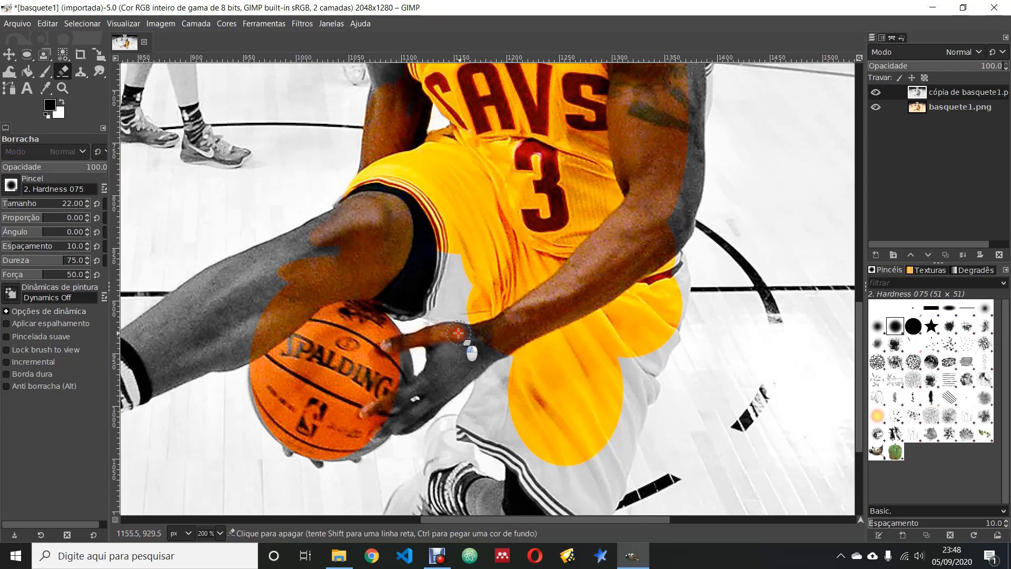
- Erase the copy layer over the hand holding the basketball, its fingers and the ball's lower edge
mouse_move(452, 331)
left_mouse_down()
mouse_move(464, 282)
mouse_move(465, 301)
mouse_move(446, 302)
mouse_move(445, 268)
mouse_move(430, 314)
left_mouse_up()
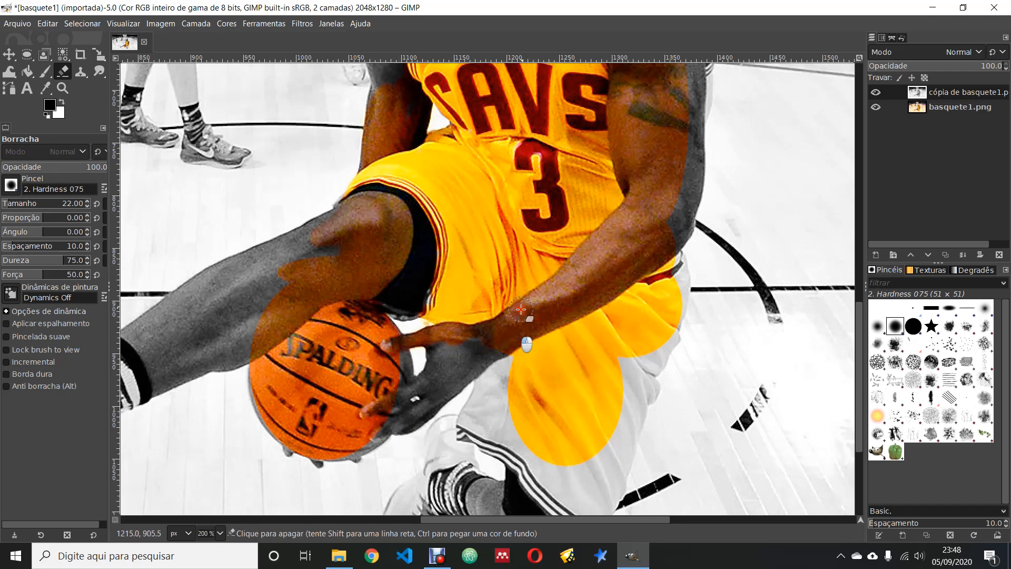
mouse_move(521, 338)
left_mouse_down()
mouse_move(454, 374)
mouse_move(460, 330)
mouse_move(437, 352)
mouse_move(433, 383)
left_mouse_up()
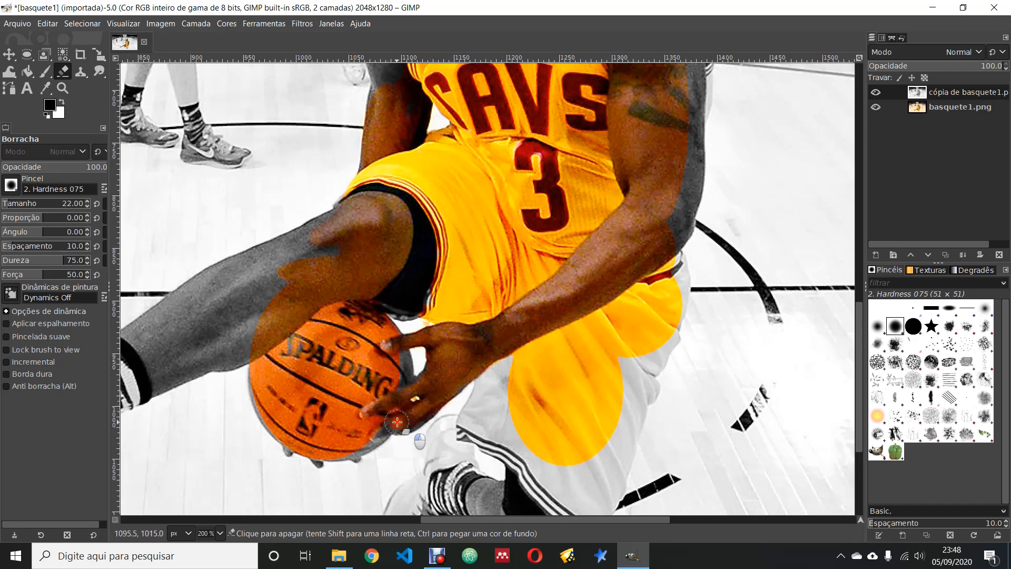
mouse_move(368, 436)
left_mouse_down()
mouse_move(348, 450)
mouse_move(375, 432)
mouse_move(351, 454)
mouse_move(316, 460)
mouse_move(287, 447)
mouse_move(274, 413)
left_mouse_up()
left_click_drag(402, 383, 402, 363)
- Erase the copy layer over the lower shorts and the remaining grey areas of the far upper arm
mouse_move(559, 376)
left_mouse_down()
mouse_move(509, 361)
mouse_move(489, 418)
mouse_move(479, 400)
mouse_move(487, 377)
mouse_move(466, 421)
mouse_move(471, 429)
mouse_move(514, 412)
mouse_move(507, 343)
mouse_move(495, 369)
mouse_move(516, 404)
mouse_move(623, 392)
mouse_move(679, 321)
mouse_move(676, 272)
mouse_move(678, 312)
mouse_move(637, 395)
mouse_move(617, 369)
mouse_move(652, 390)
mouse_move(610, 450)
mouse_move(631, 429)
left_mouse_up()
scroll(629, 424, "down", 3)
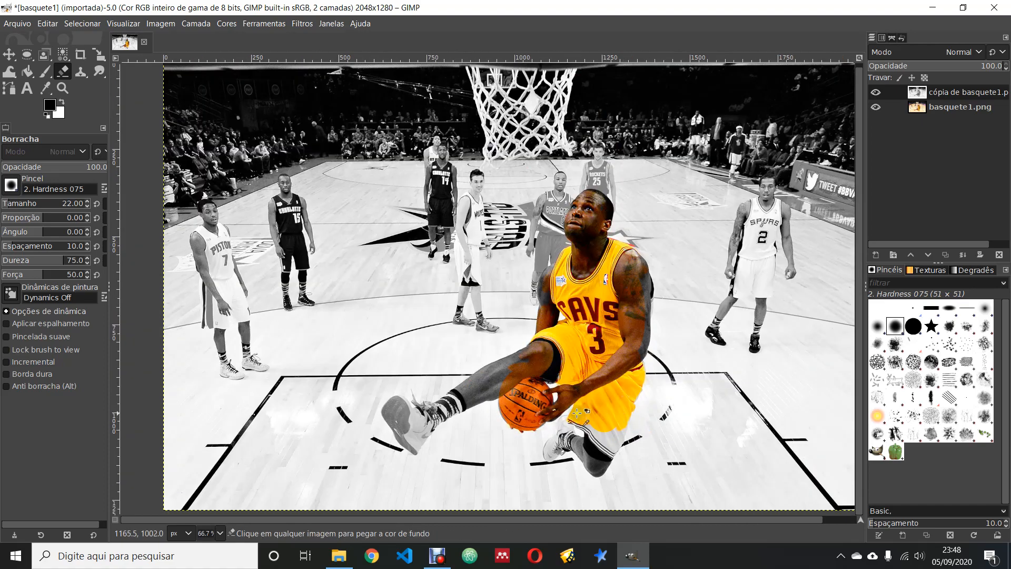
scroll(549, 277, "up", 2)
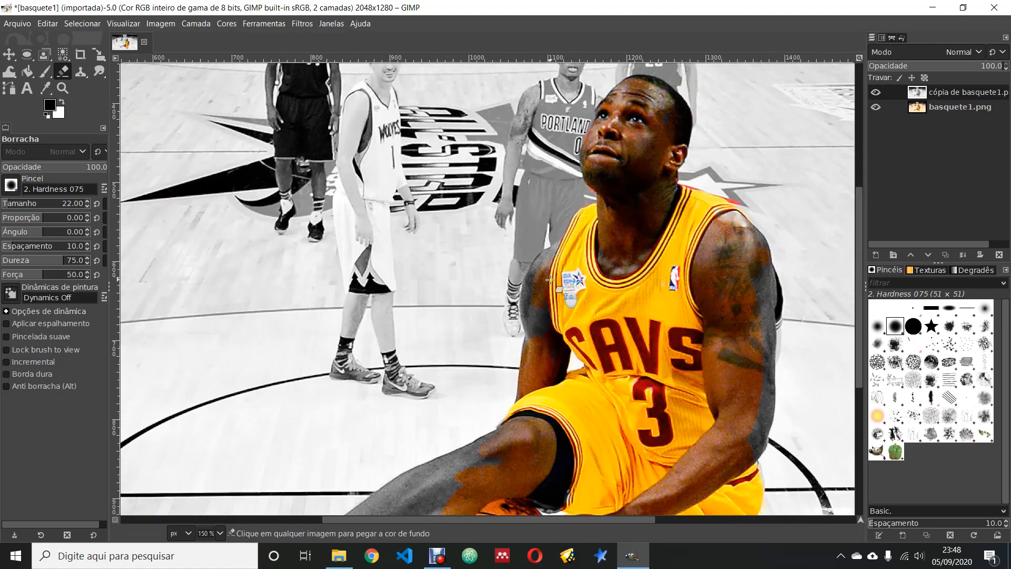
scroll(550, 279, "up", 2)
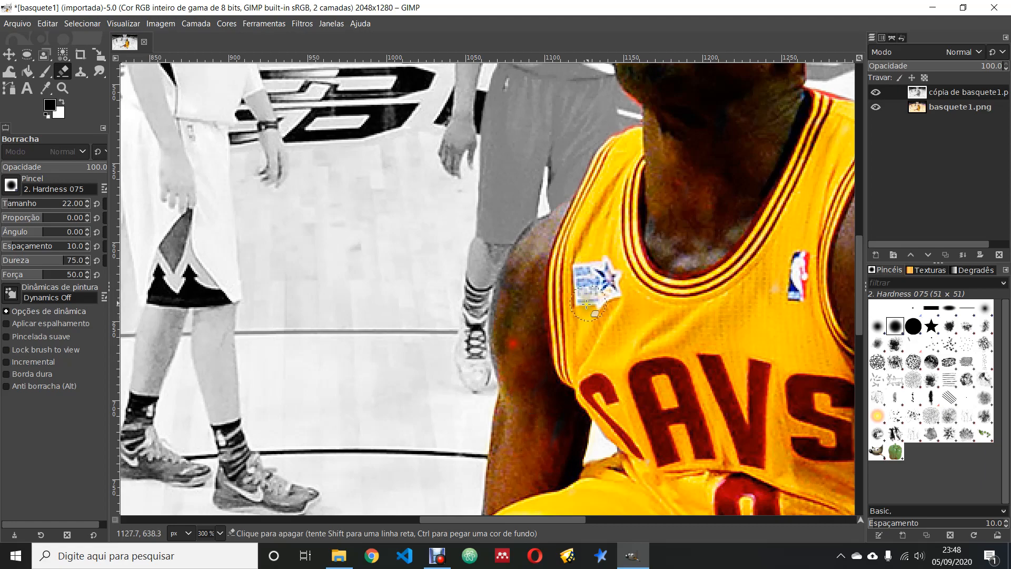
- Erase the copy layer over the extended leg's shoe, laces and striped sock
left_click_drag(859, 274, 860, 392)
key("minus")
key("minus")
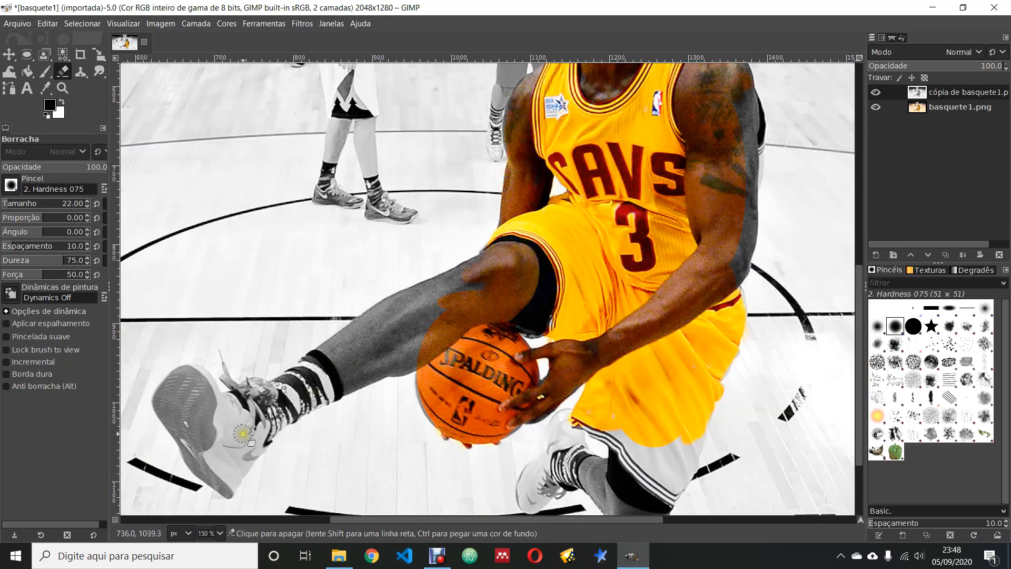
key("plus")
key("plus")
left_click_drag(391, 521, 357, 520)
scroll(774, 397, "down", 3)
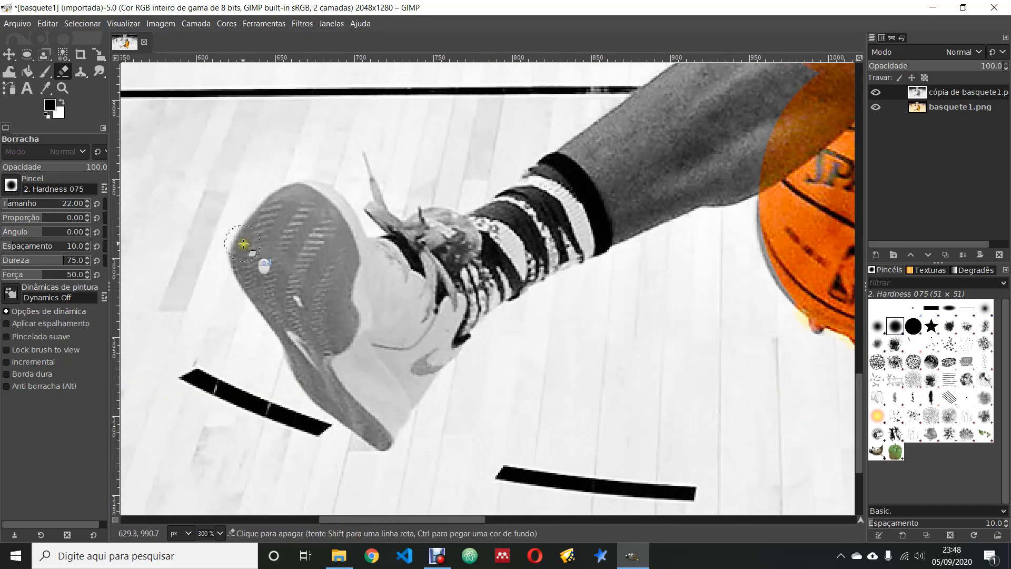
mouse_move(267, 244)
left_mouse_down()
mouse_move(298, 210)
mouse_move(258, 268)
mouse_move(253, 244)
mouse_move(264, 229)
mouse_move(243, 245)
mouse_move(246, 272)
mouse_move(305, 381)
mouse_move(376, 439)
mouse_move(395, 404)
mouse_move(382, 420)
mouse_move(345, 365)
mouse_move(305, 339)
mouse_move(351, 387)
mouse_move(278, 229)
mouse_move(278, 298)
mouse_move(277, 215)
mouse_move(297, 194)
mouse_move(318, 196)
mouse_move(345, 220)
mouse_move(347, 235)
mouse_move(313, 222)
mouse_move(343, 256)
mouse_move(303, 269)
mouse_move(336, 242)
mouse_move(376, 245)
mouse_move(340, 262)
mouse_move(330, 280)
mouse_move(348, 297)
mouse_move(318, 344)
mouse_move(388, 306)
mouse_move(363, 356)
mouse_move(380, 379)
mouse_move(445, 344)
mouse_move(420, 398)
mouse_move(460, 332)
mouse_move(453, 307)
mouse_move(397, 355)
mouse_move(386, 393)
mouse_move(416, 366)
mouse_move(465, 275)
mouse_move(391, 315)
mouse_move(433, 243)
mouse_move(386, 275)
mouse_move(398, 240)
mouse_move(375, 191)
mouse_move(392, 231)
mouse_move(432, 221)
mouse_move(421, 238)
mouse_move(492, 242)
mouse_move(445, 311)
mouse_move(556, 252)
mouse_move(512, 286)
mouse_move(564, 262)
mouse_move(618, 219)
mouse_move(516, 260)
mouse_move(619, 189)
mouse_move(500, 237)
mouse_move(529, 192)
left_mouse_up()
- Erase the copy layer over the extended leg's calf and lower shin, just above the striped sock
mouse_move(590, 166)
left_mouse_down()
mouse_move(684, 138)
mouse_move(664, 206)
left_mouse_up()
left_click_drag(775, 140, 745, 131)
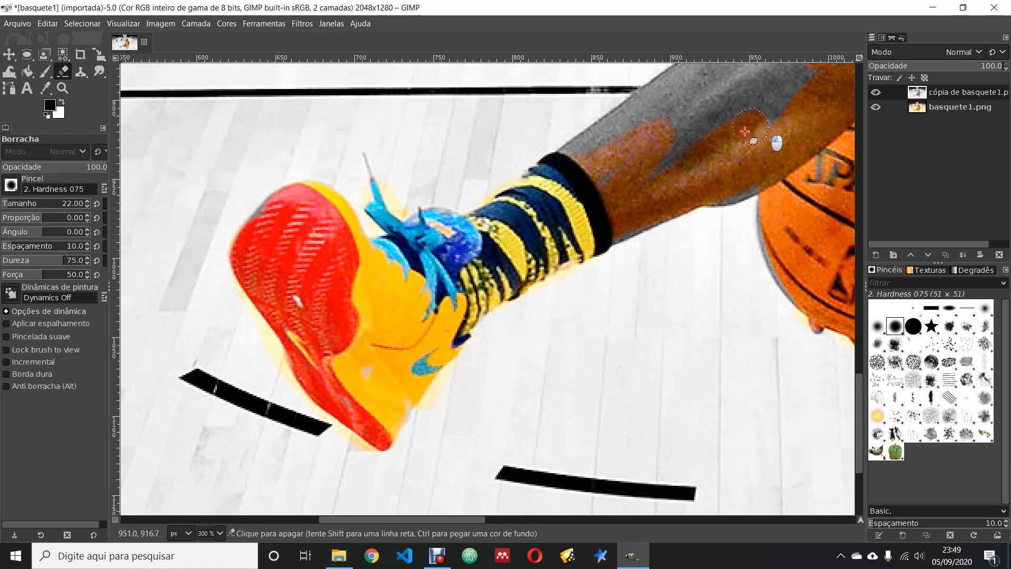
mouse_move(761, 181)
left_mouse_down()
mouse_move(739, 147)
mouse_move(628, 128)
mouse_move(603, 147)
mouse_move(692, 100)
left_mouse_up()
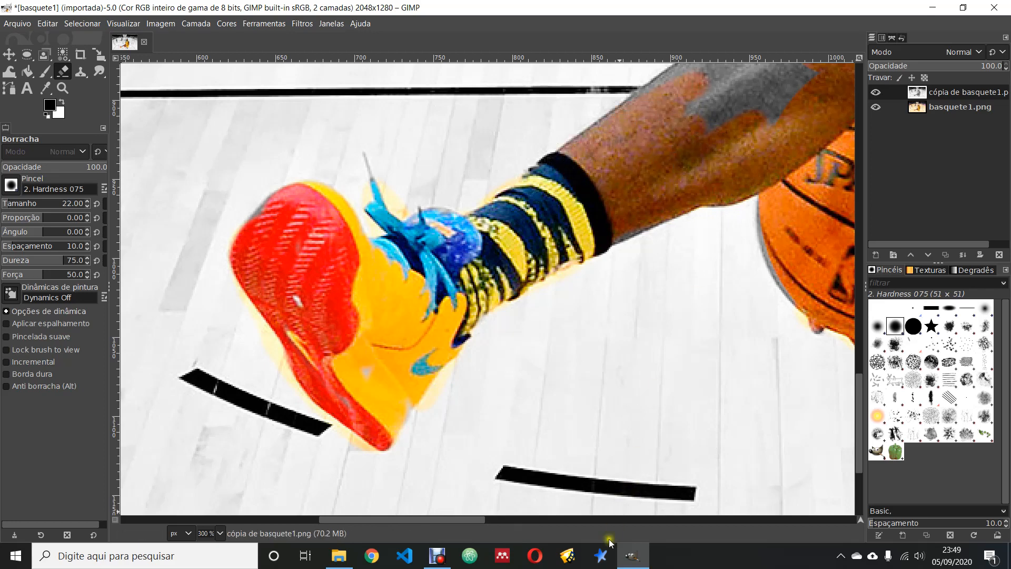
- Erase the remaining grey area of the copy layer along the extended leg's upper shin up to the knee
left_click_drag(473, 522, 519, 509)
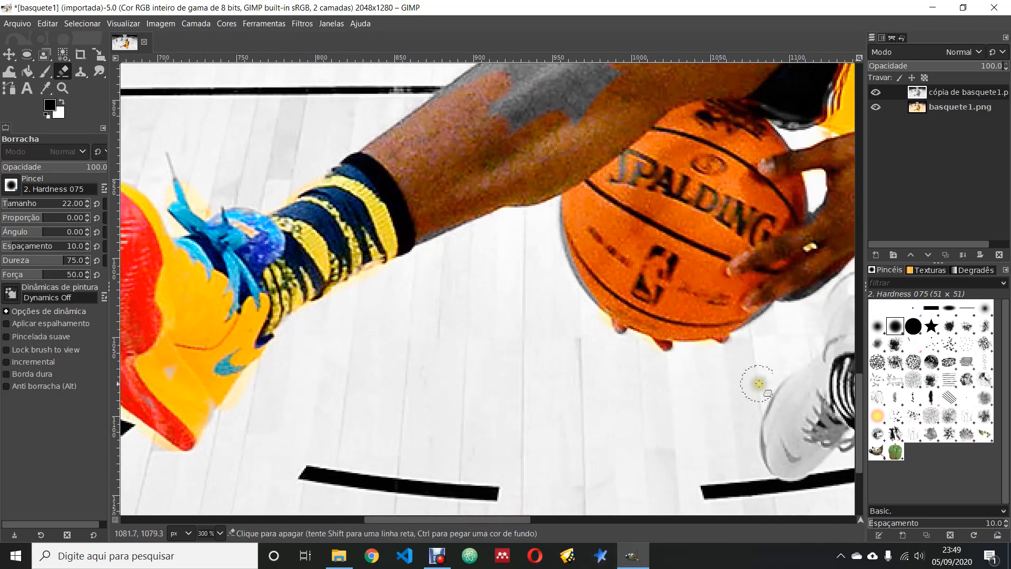
left_click_drag(855, 409, 860, 368)
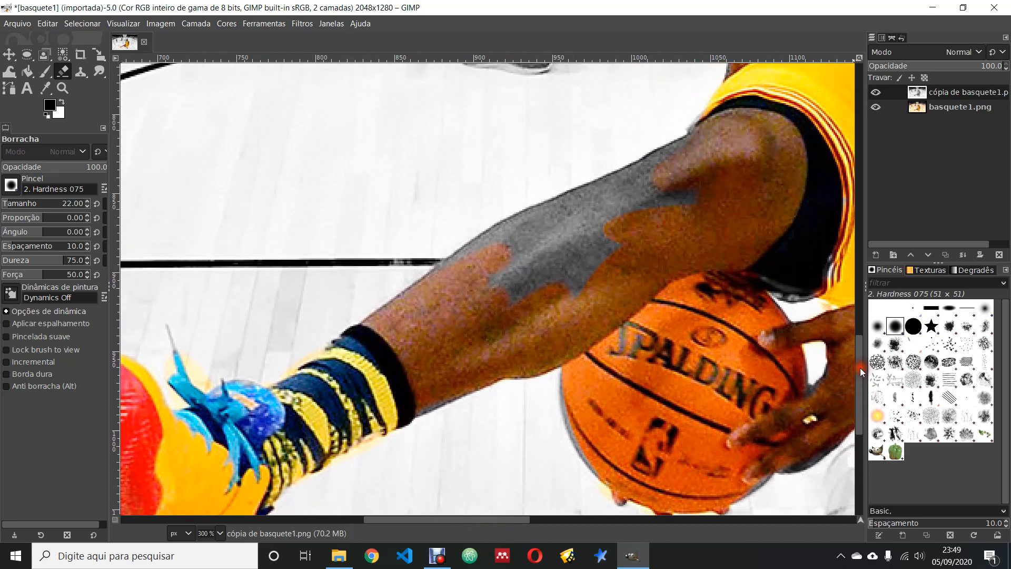
left_click(843, 199)
left_click_drag(799, 284, 763, 279)
mouse_move(772, 196)
left_mouse_down()
mouse_move(647, 196)
mouse_move(697, 142)
mouse_move(671, 163)
mouse_move(422, 274)
mouse_move(675, 194)
mouse_move(506, 272)
mouse_move(609, 275)
mouse_move(437, 272)
mouse_move(520, 267)
mouse_move(648, 215)
mouse_move(546, 241)
mouse_move(644, 215)
left_mouse_up()
- Erase the copy layer over the bent leg's shoe, sock, shin and knee and the striped hem of the shorts
scroll(644, 215, "down", 3)
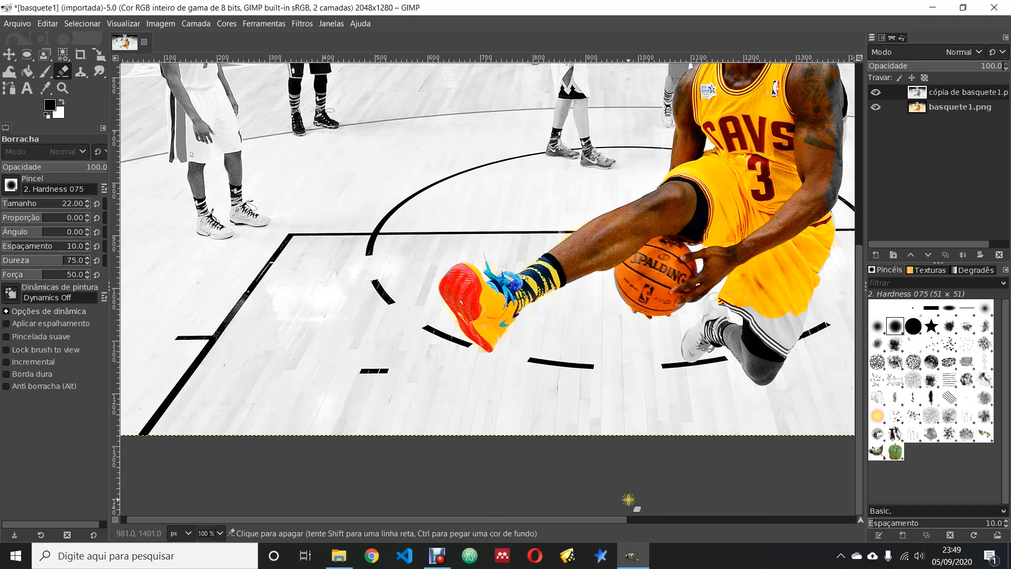
left_click_drag(611, 518, 706, 516)
scroll(706, 429, "up", 2)
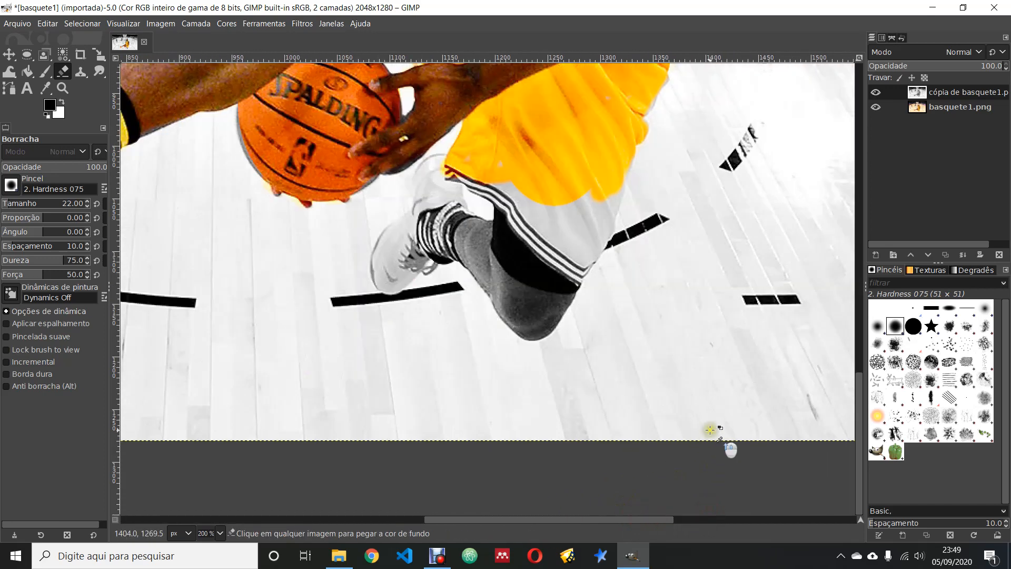
mouse_move(388, 277)
left_mouse_down()
mouse_move(434, 197)
mouse_move(434, 180)
mouse_move(423, 210)
mouse_move(417, 185)
mouse_move(434, 166)
mouse_move(460, 201)
mouse_move(376, 297)
mouse_move(447, 245)
mouse_move(428, 238)
mouse_move(437, 226)
mouse_move(427, 261)
mouse_move(419, 258)
mouse_move(421, 244)
mouse_move(461, 239)
mouse_move(456, 246)
mouse_move(459, 212)
mouse_move(496, 235)
mouse_move(457, 240)
mouse_move(487, 275)
mouse_move(457, 246)
mouse_move(435, 242)
mouse_move(467, 244)
mouse_move(488, 284)
left_mouse_up()
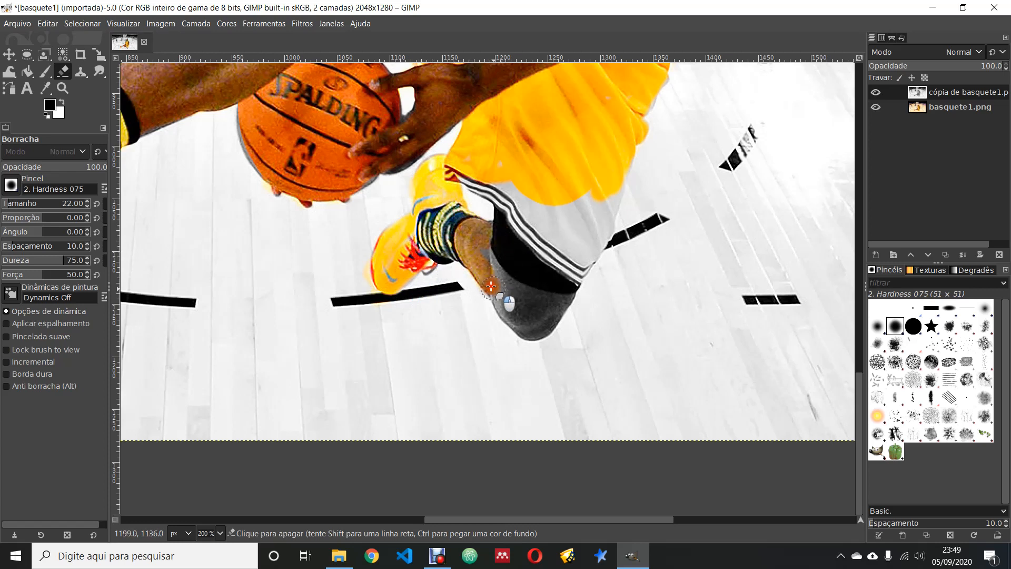
mouse_move(559, 312)
left_mouse_down()
mouse_move(574, 289)
mouse_move(546, 320)
mouse_move(551, 288)
mouse_move(525, 309)
mouse_move(496, 282)
mouse_move(489, 250)
mouse_move(521, 196)
mouse_move(508, 244)
mouse_move(507, 212)
mouse_move(468, 177)
mouse_move(512, 200)
mouse_move(520, 177)
mouse_move(528, 242)
mouse_move(538, 190)
mouse_move(559, 207)
mouse_move(582, 228)
mouse_move(573, 269)
mouse_move(615, 198)
mouse_move(596, 204)
mouse_move(564, 252)
mouse_move(590, 192)
mouse_move(542, 263)
mouse_move(571, 278)
left_mouse_up()
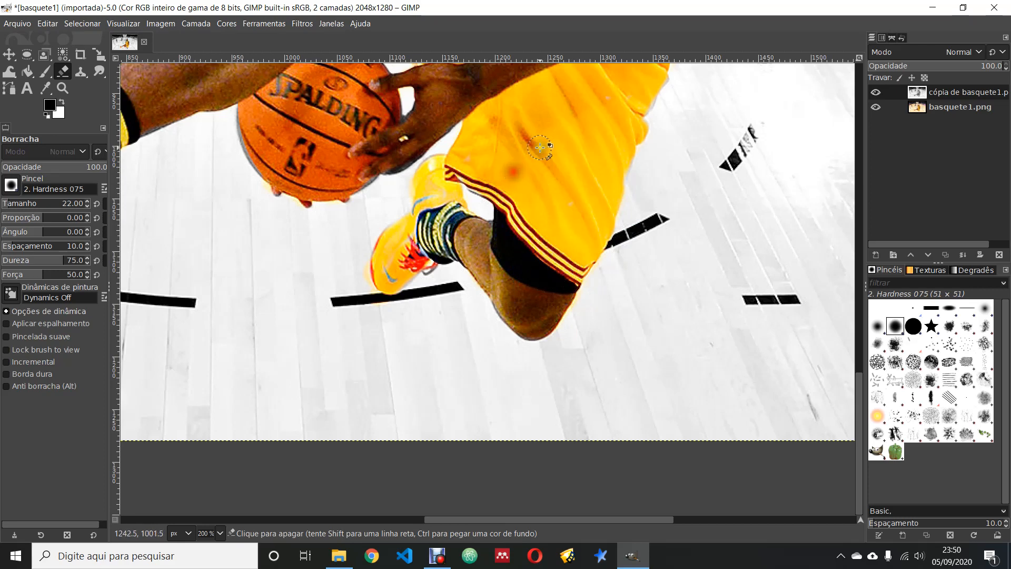
- Switch from the Eraser to the Move tool and review the whole picture with the coloured player
scroll(537, 147, "down", 1)
left_click(219, 534)
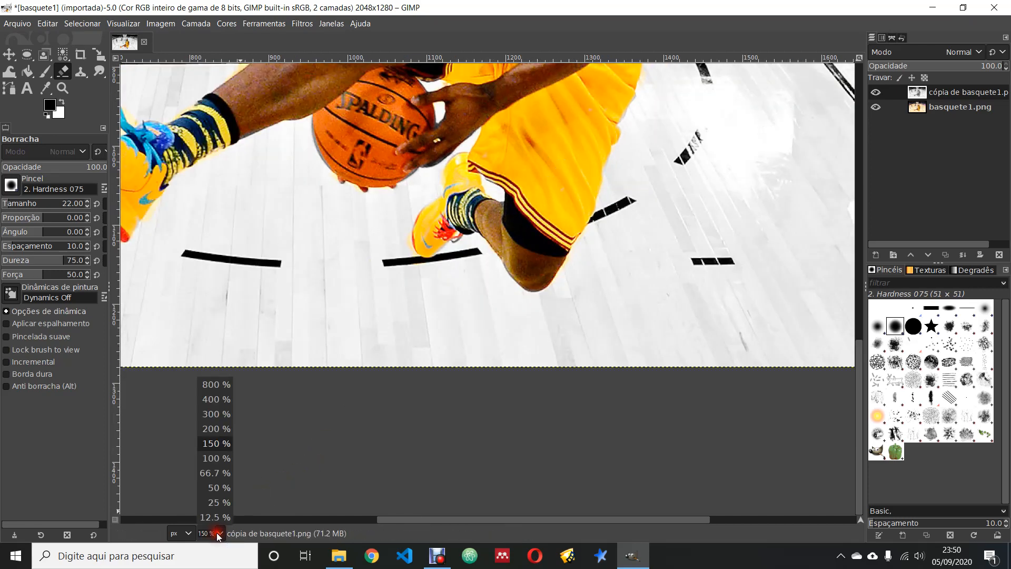
left_click(210, 459)
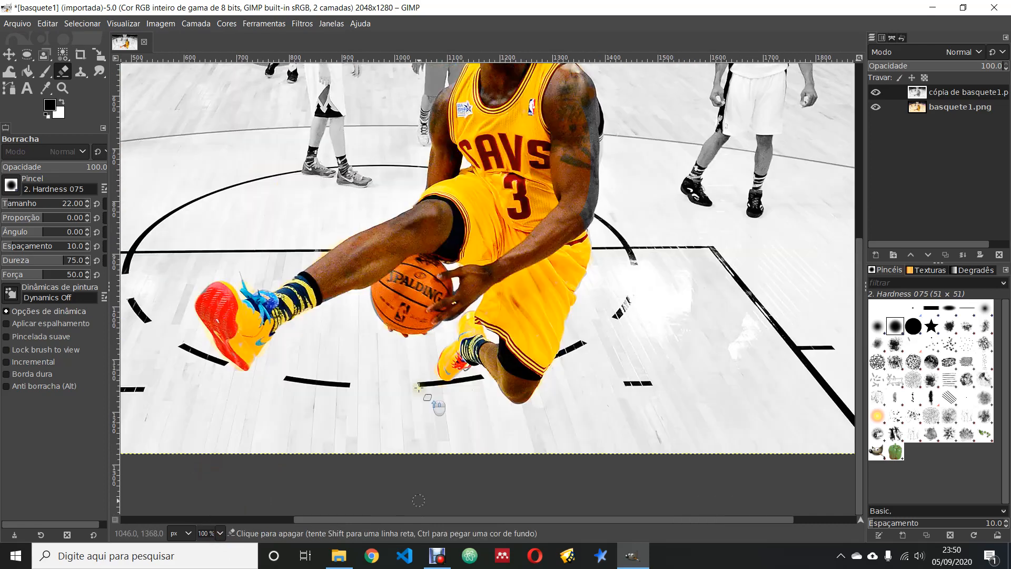
left_click(8, 54)
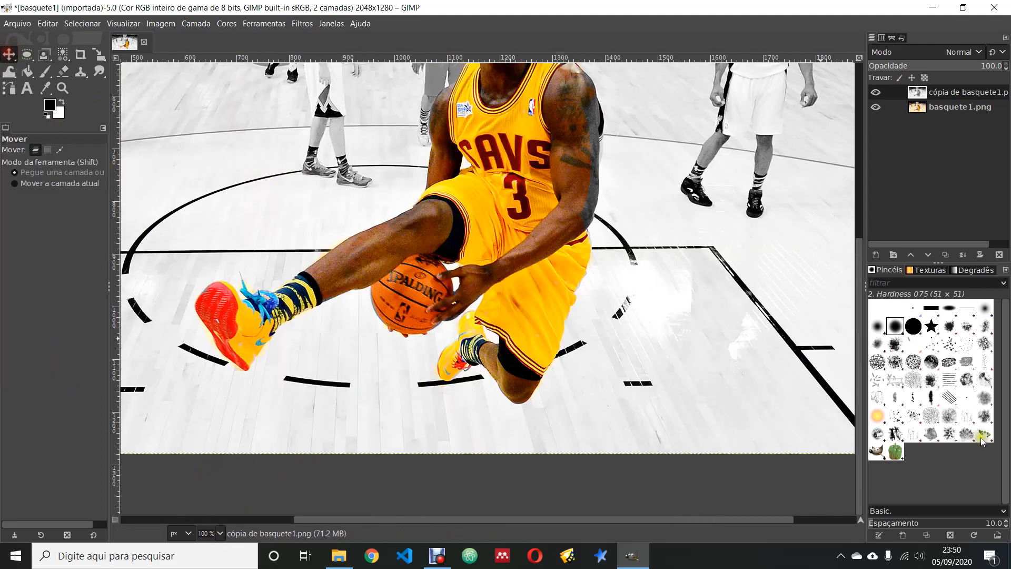
scroll(858, 421, "down", 1, "ctrl")
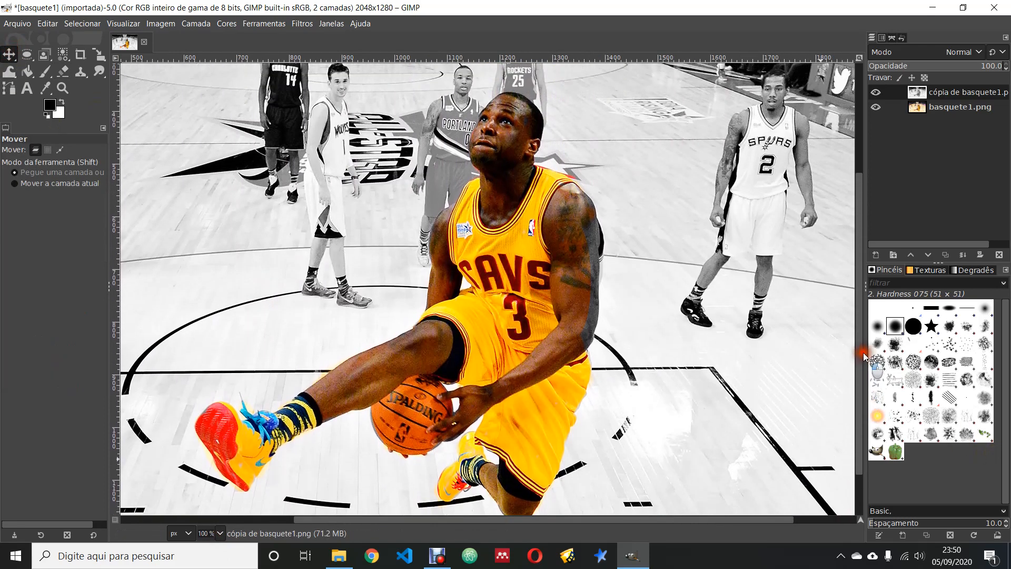
scroll(756, 361, "up", 1)
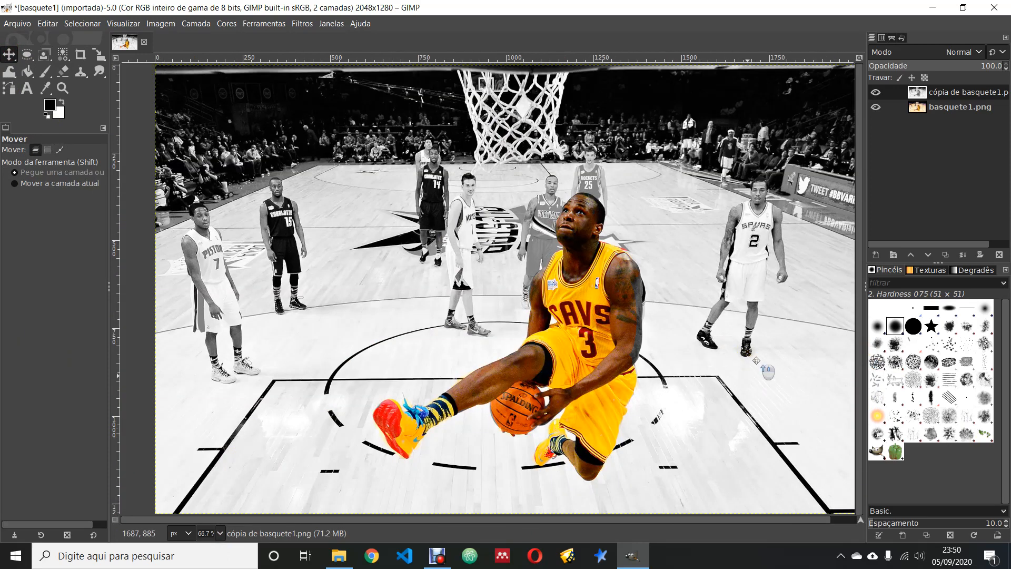